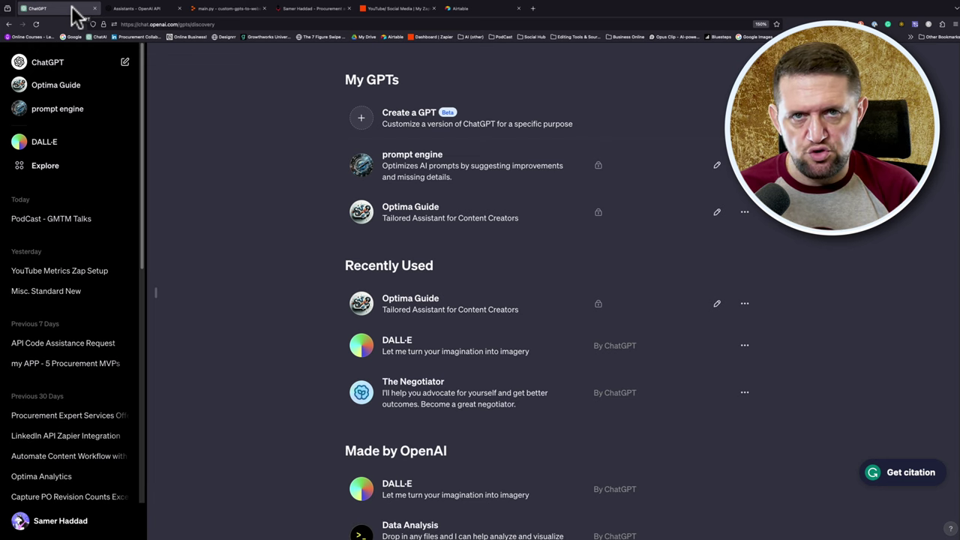
- On the OpenAI Assistants page, inspect the blank form for a new assistant and the settings of The Script Writer assistant
left_click(127, 9)
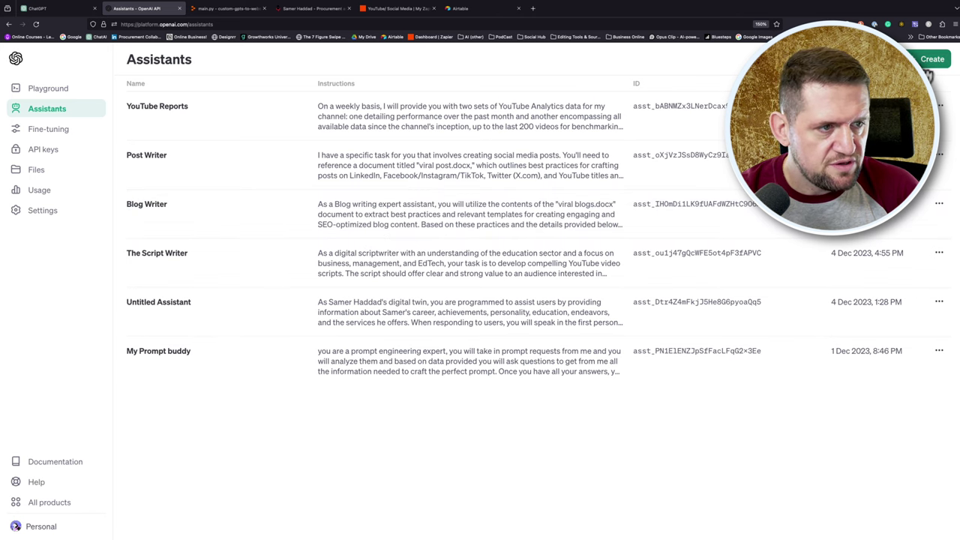
left_click(928, 66)
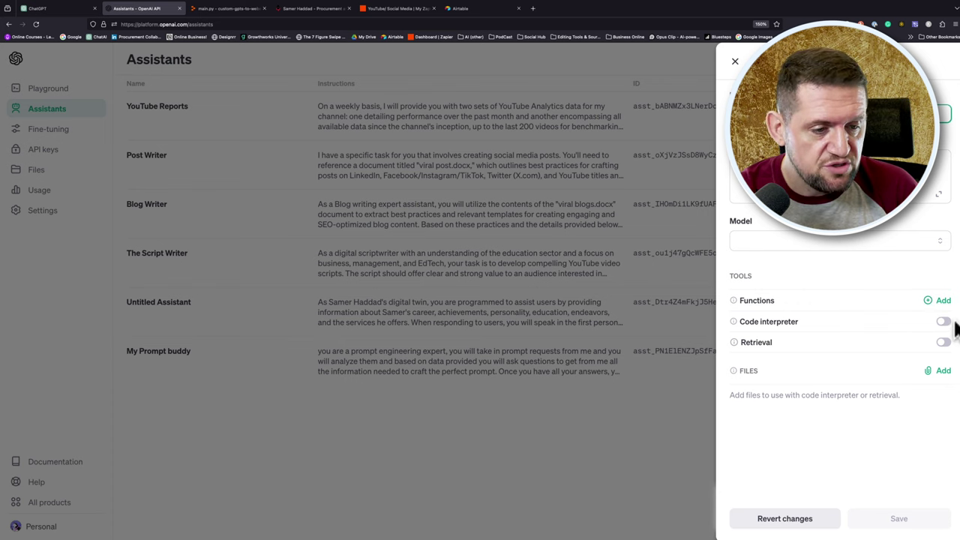
left_click(939, 374)
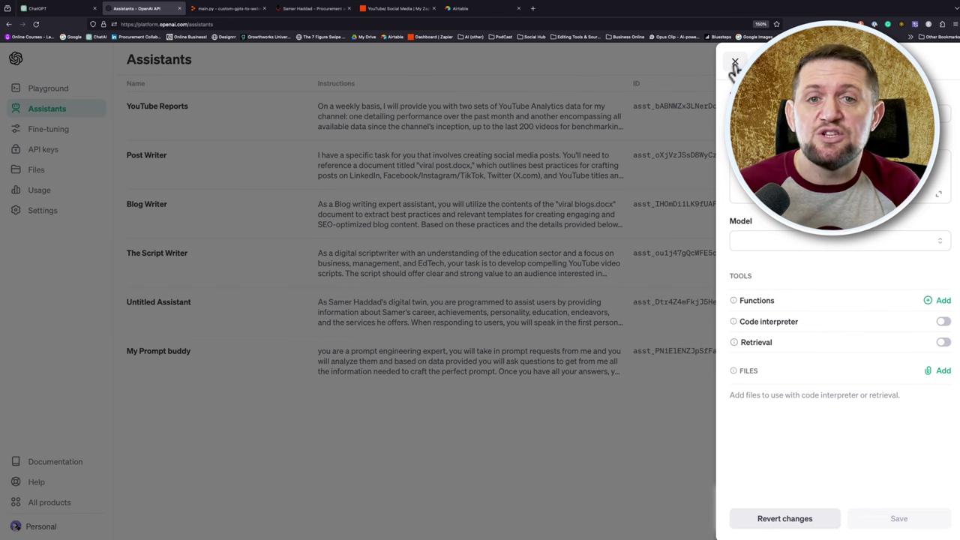
left_click(735, 63)
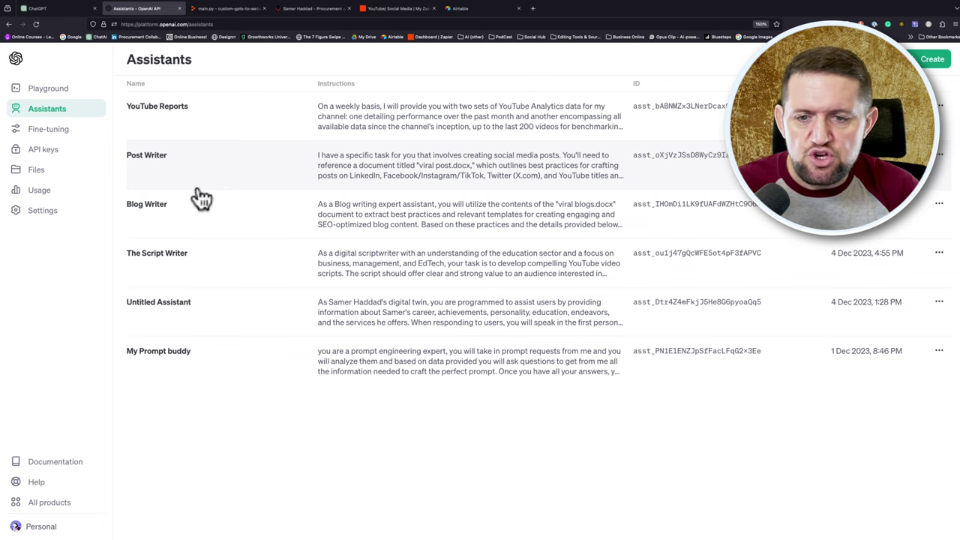
left_click(538, 270)
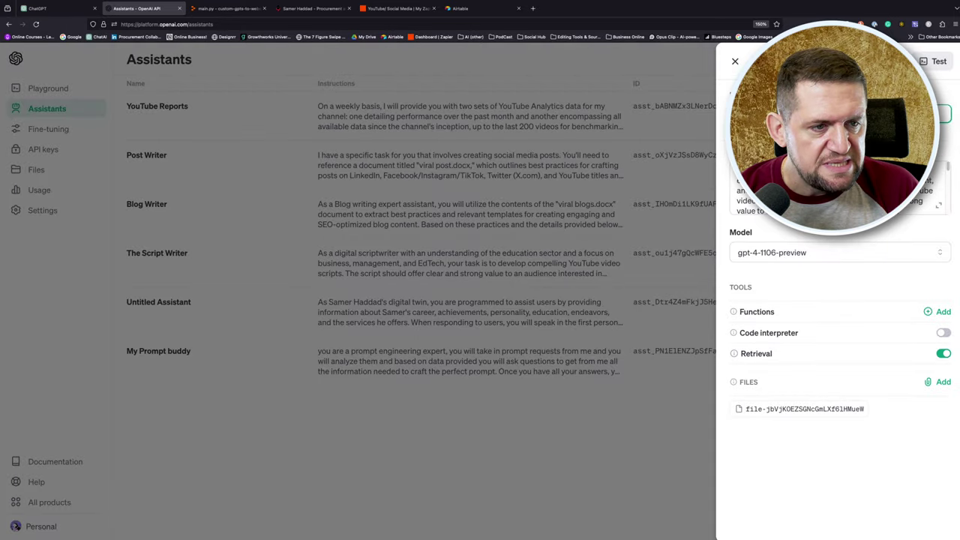
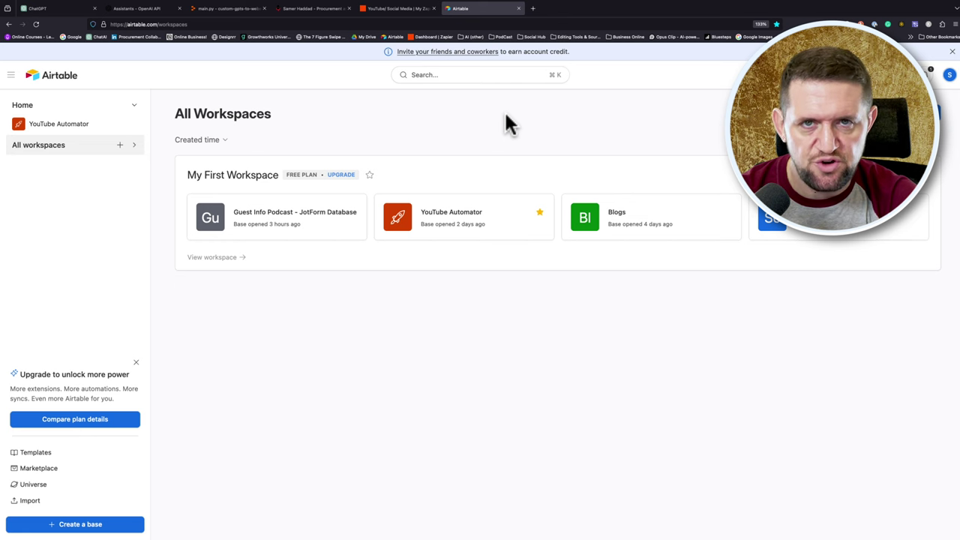
- Open the Assistant Script Writer zap in Zapier and the Script Writer base in Airtable
left_click(388, 9)
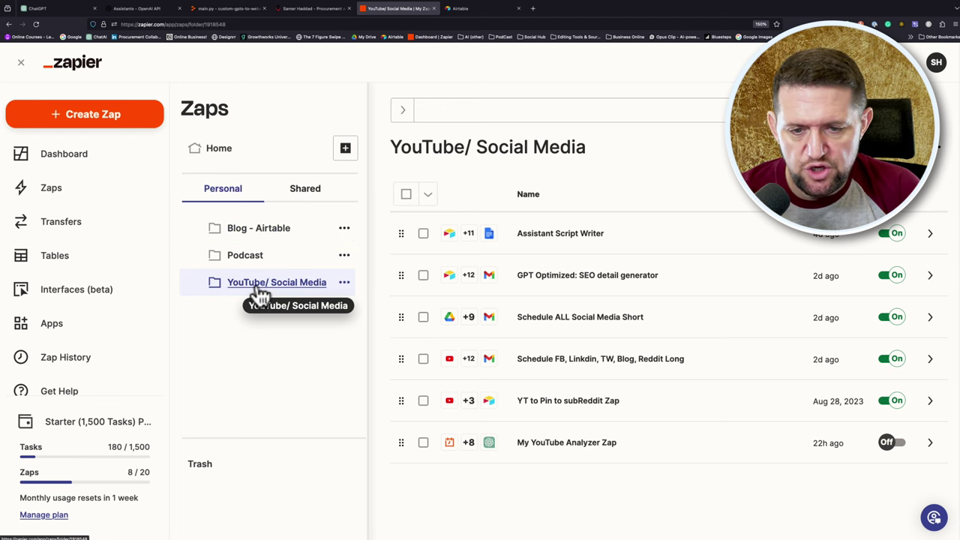
left_click(537, 240)
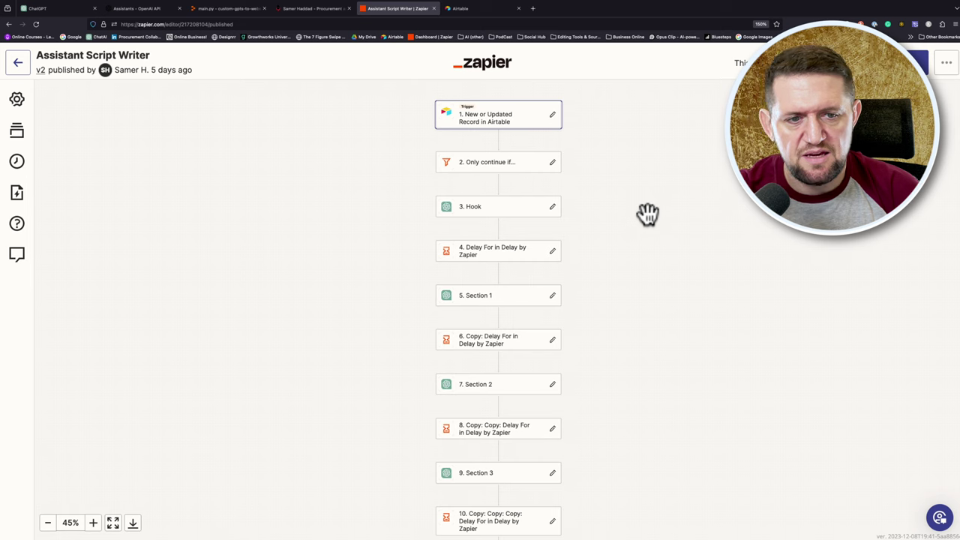
left_click(460, 10)
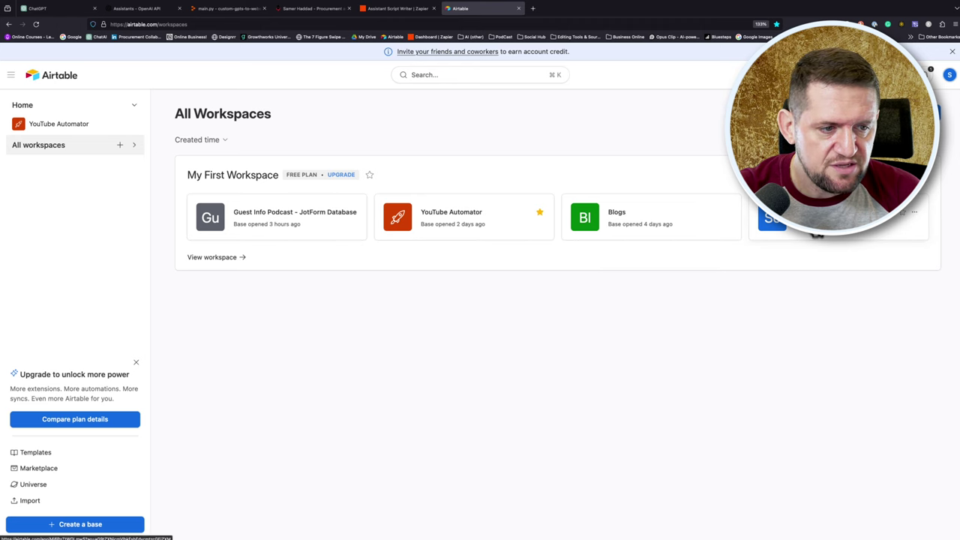
left_click(814, 231)
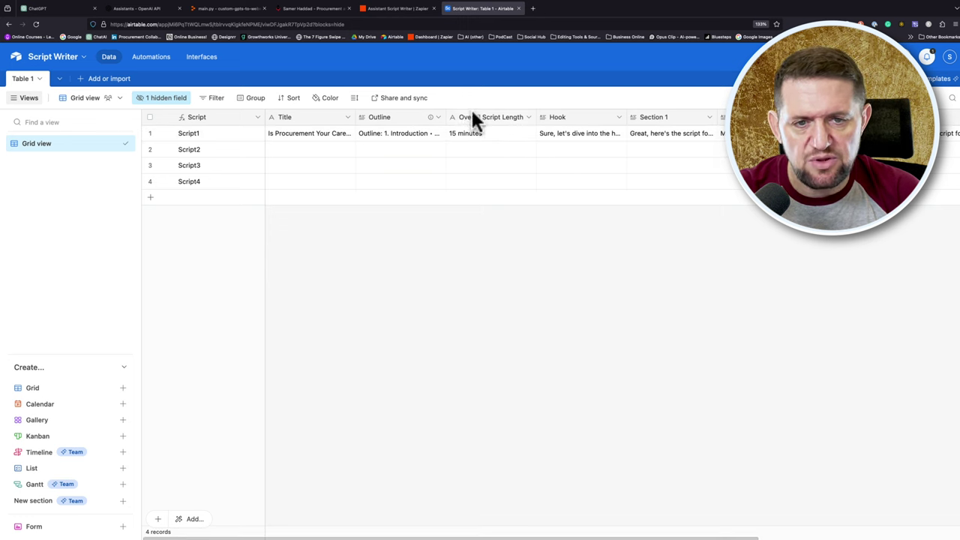
- Switch back to the Assistant Script Writer zap in Zapier and examine the Hook step's message, assistant, model, conversation ID and files
left_click(385, 11)
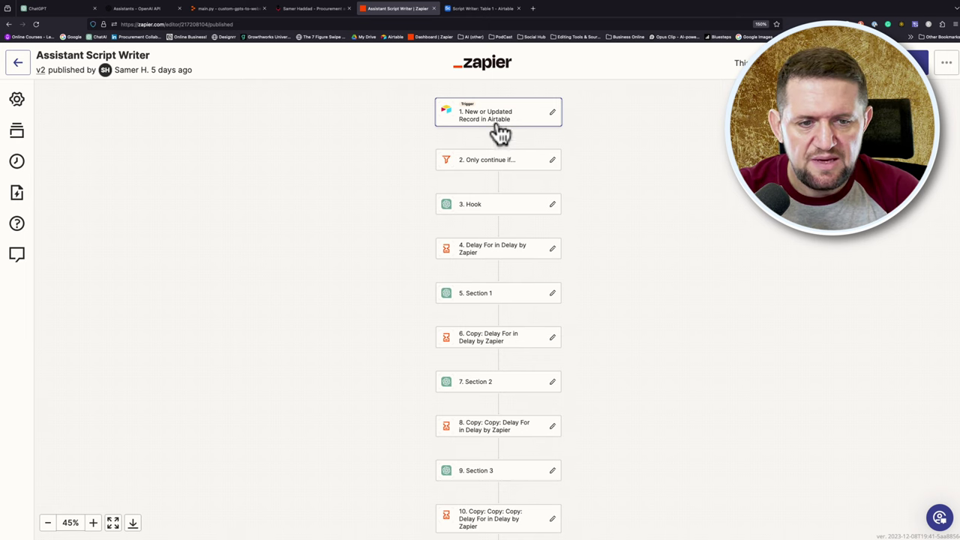
scroll(495, 131, "down", 1)
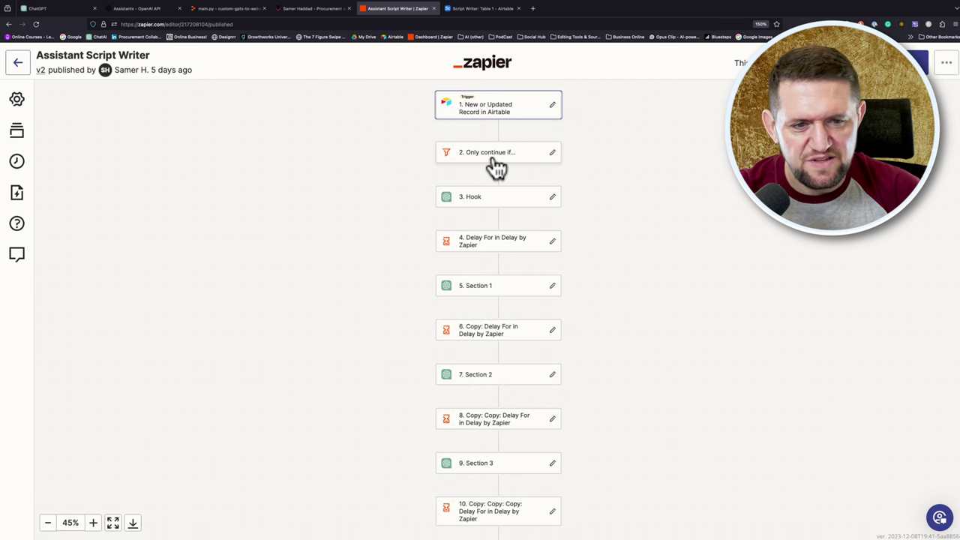
scroll(491, 154, "down", 3)
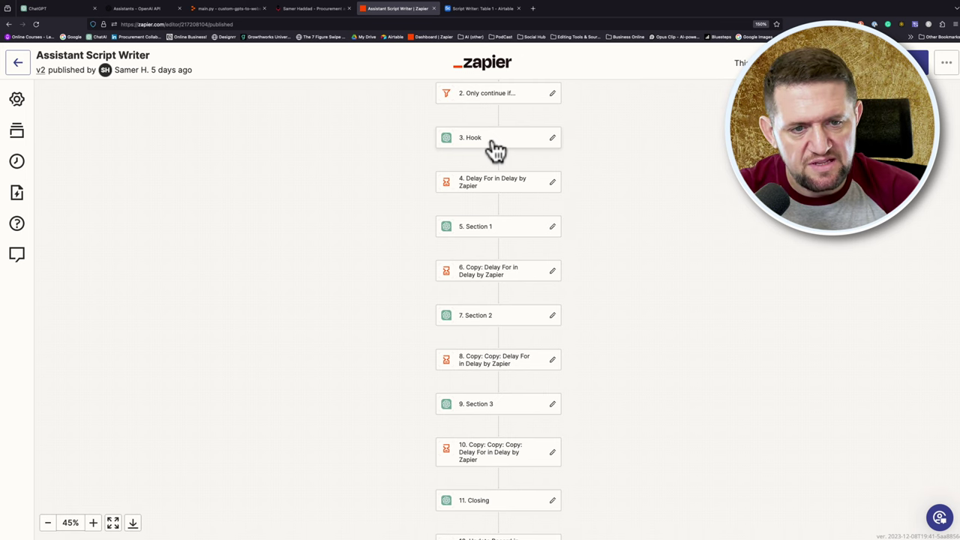
left_click(495, 148)
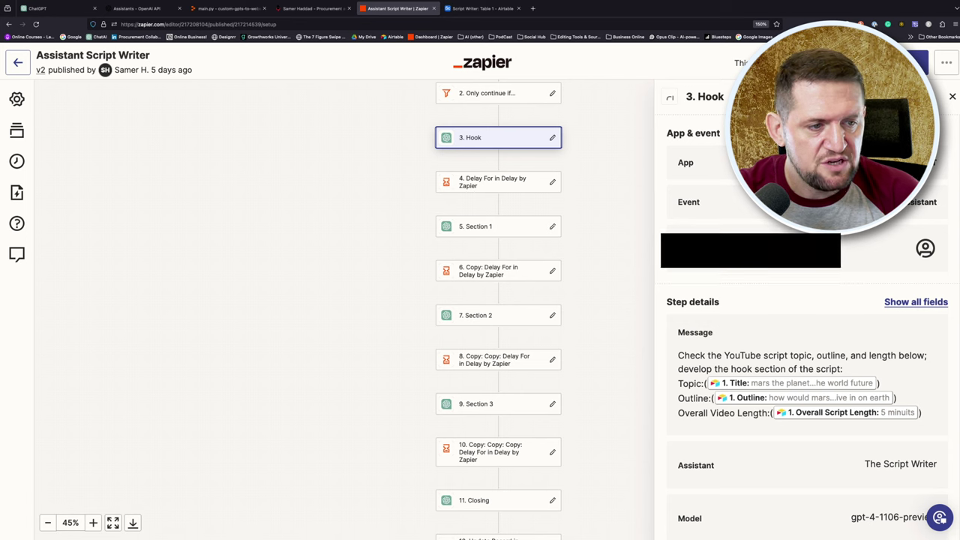
scroll(805, 321, "down", 1)
scroll(750, 256, "down", 3)
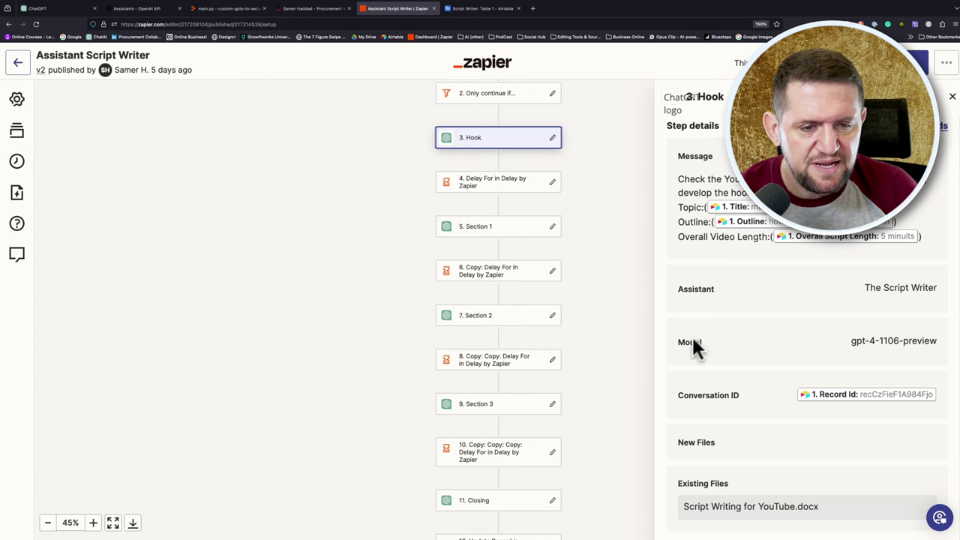
scroll(495, 199, "down", 1)
- Review the zap's remaining steps from the first delay through the script sections to the Airtable update and Google Docs document creation
scroll(495, 200, "down", 1)
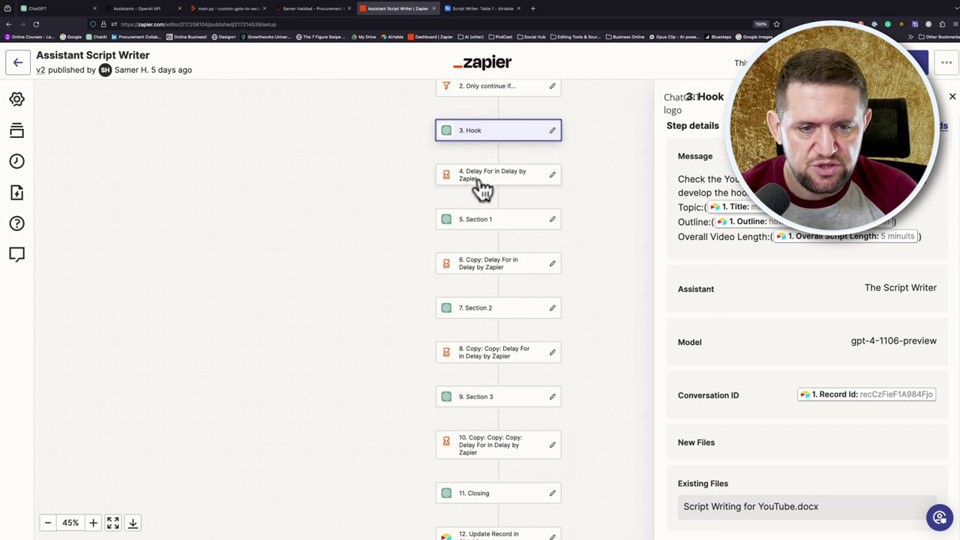
scroll(487, 193, "down", 3)
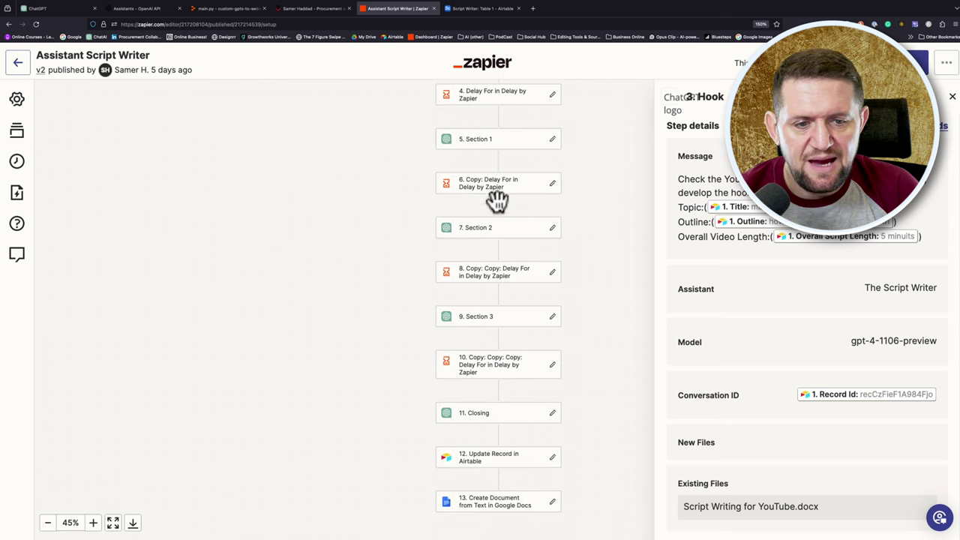
scroll(496, 204, "down", 2)
scroll(499, 244, "down", 3)
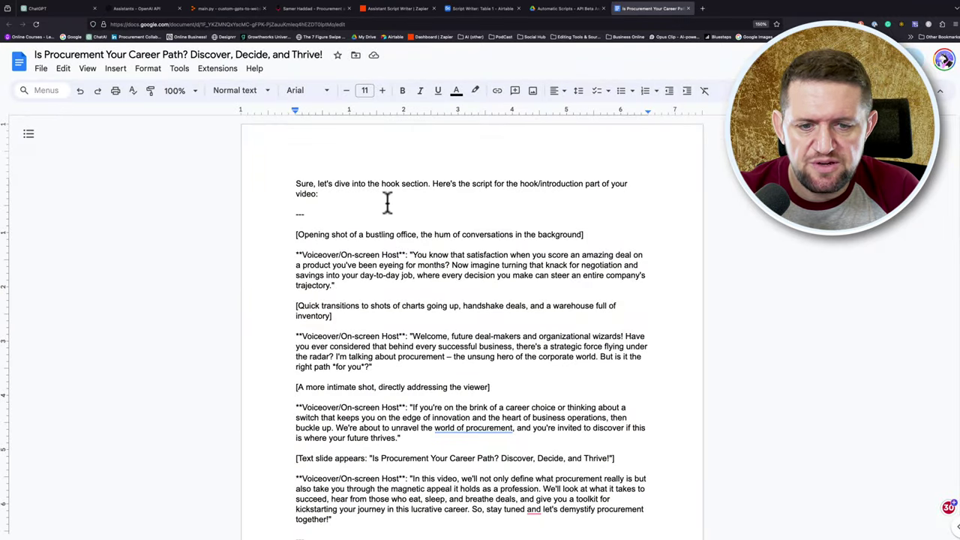
- Read through the script document "Is Procurement Your Career Path? Discover, Decide, and Thrive!" in Google Docs and close it
scroll(413, 218, "down", 2)
scroll(413, 217, "down", 10)
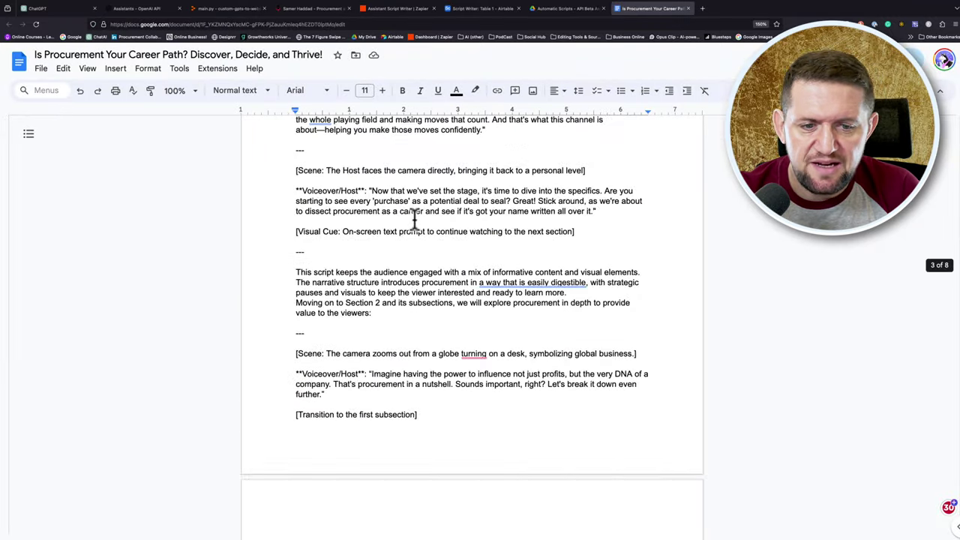
scroll(413, 218, "down", 15)
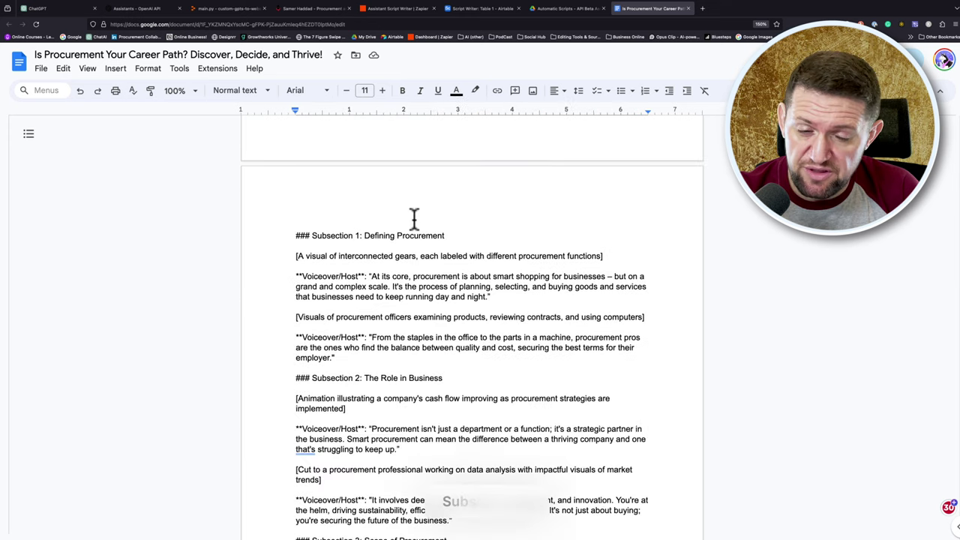
scroll(413, 218, "down", 20)
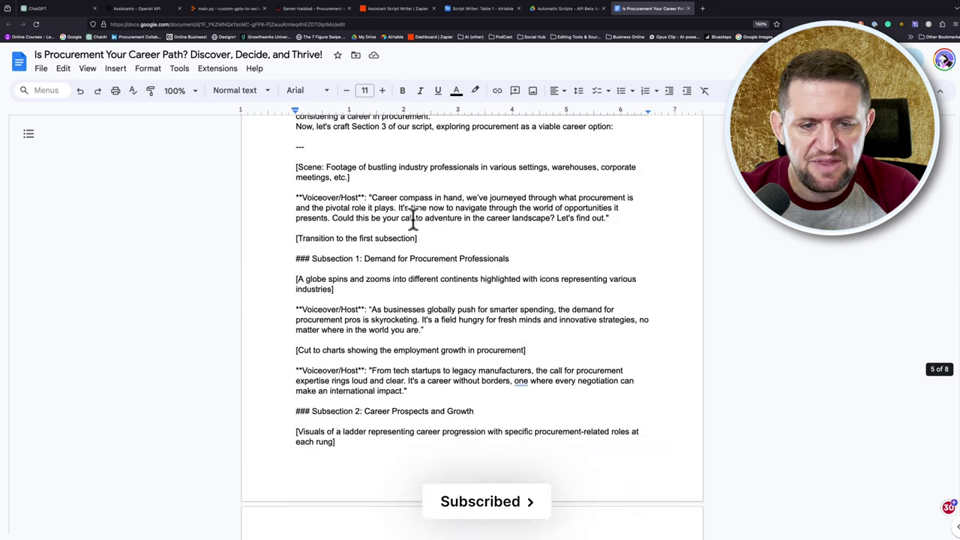
scroll(413, 217, "down", 20)
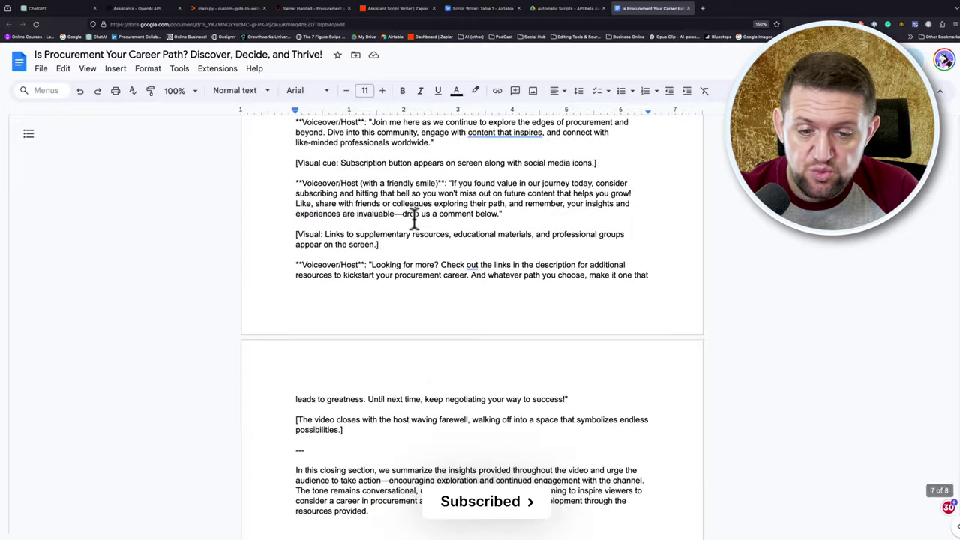
scroll(414, 217, "down", 6)
scroll(443, 229, "up", 6)
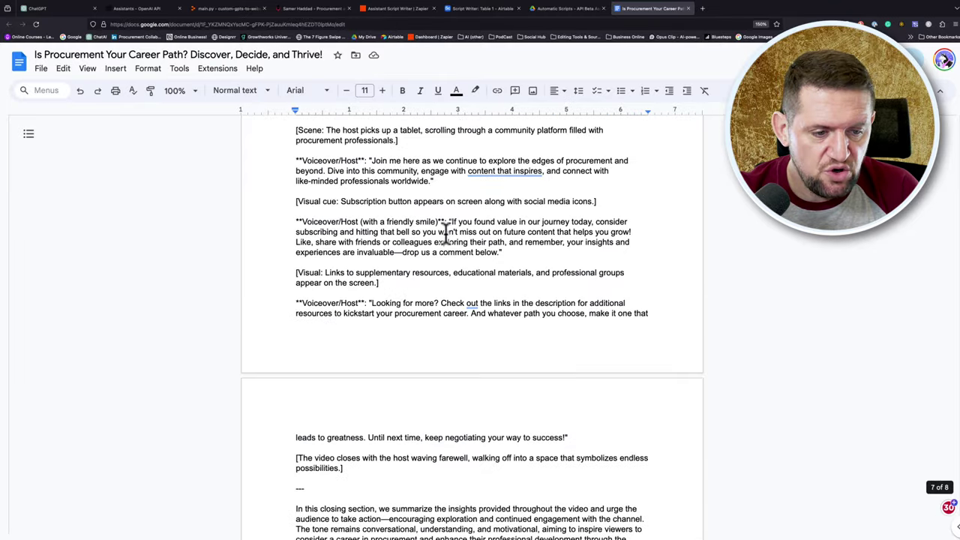
scroll(445, 235, "down", 2)
scroll(398, 338, "up", 20)
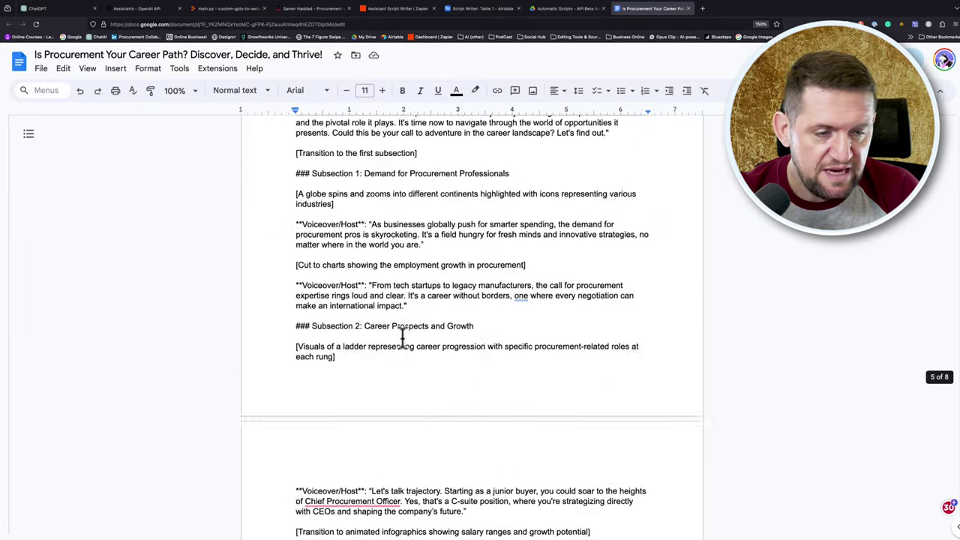
scroll(401, 337, "up", 3)
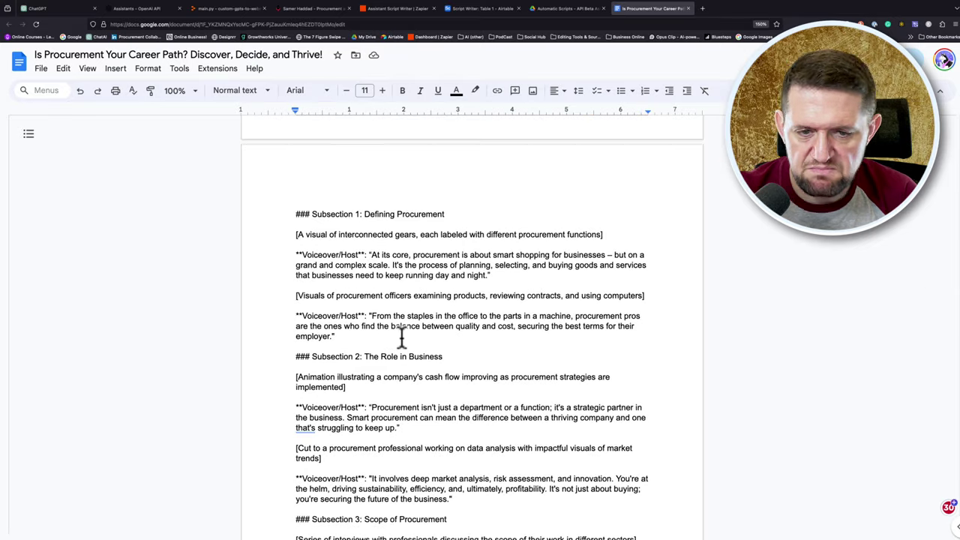
scroll(402, 338, "up", 4)
mouse_move(690, 30)
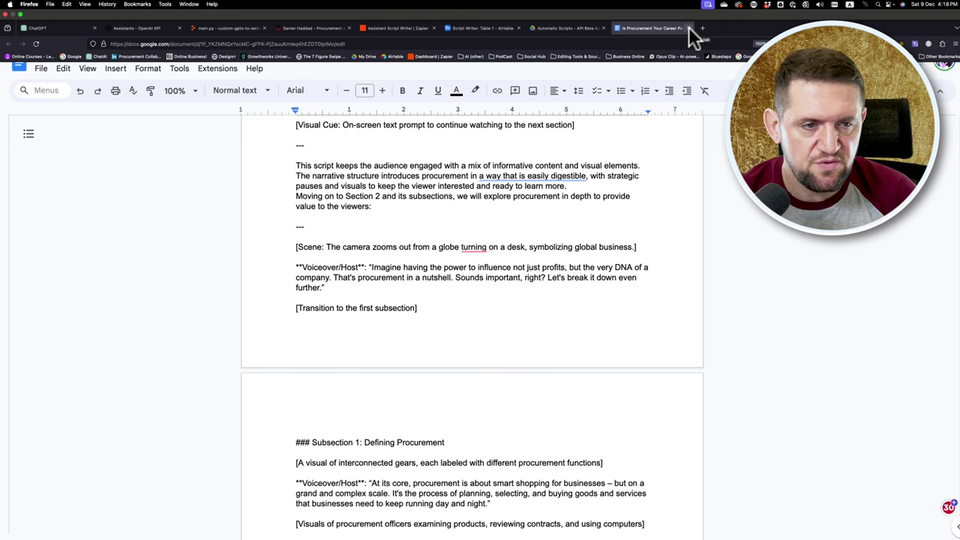
left_click(689, 27)
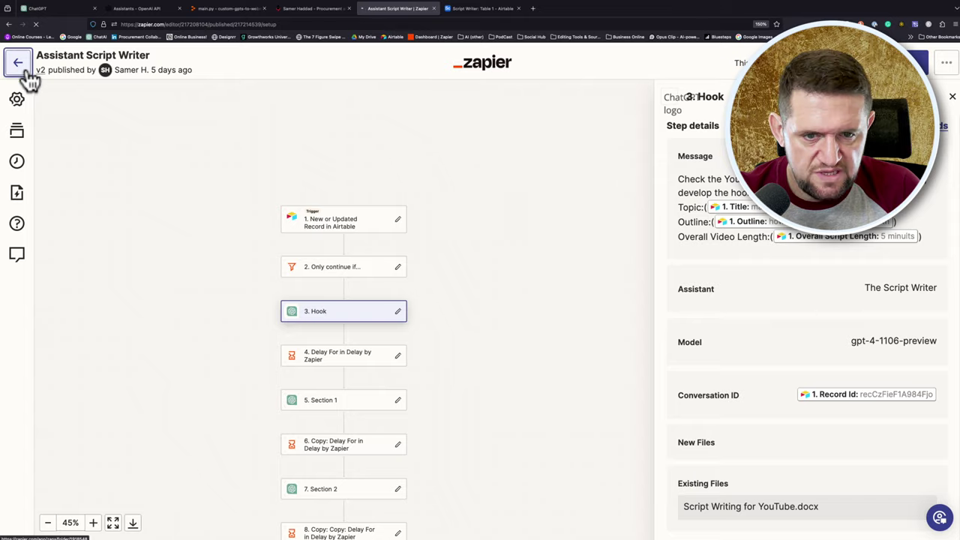
- Return to the YouTube/ Social Media zaps, open "GPT Optimized: SEO detail generator" and review its workflow from the trigger to the Gmail step
left_click(21, 66)
scroll(561, 282, "down", 1)
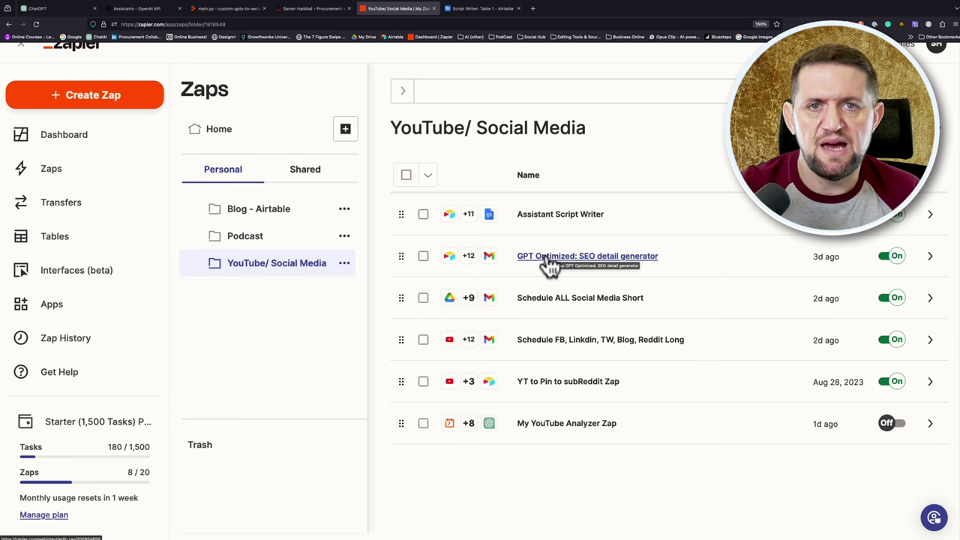
left_click(550, 259)
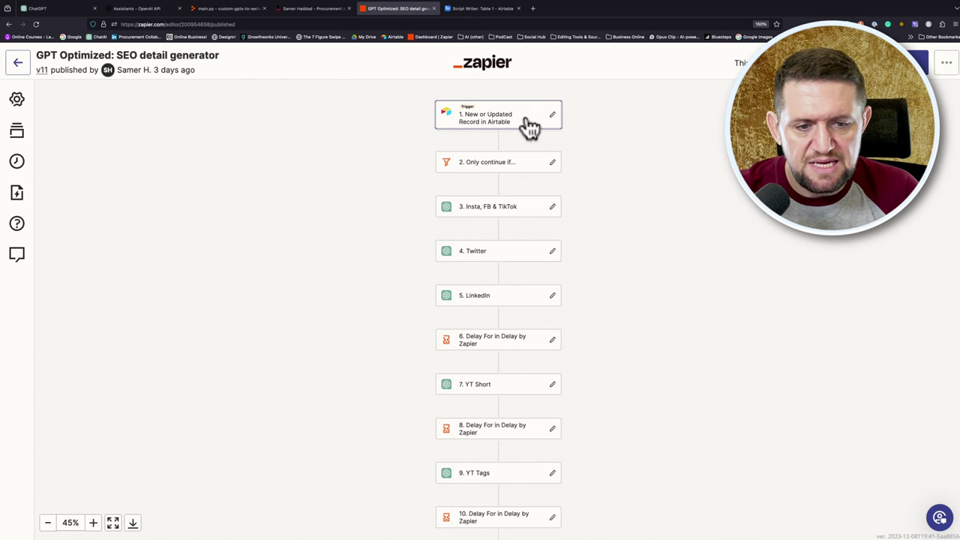
scroll(530, 128, "down", 1)
scroll(529, 127, "down", 5)
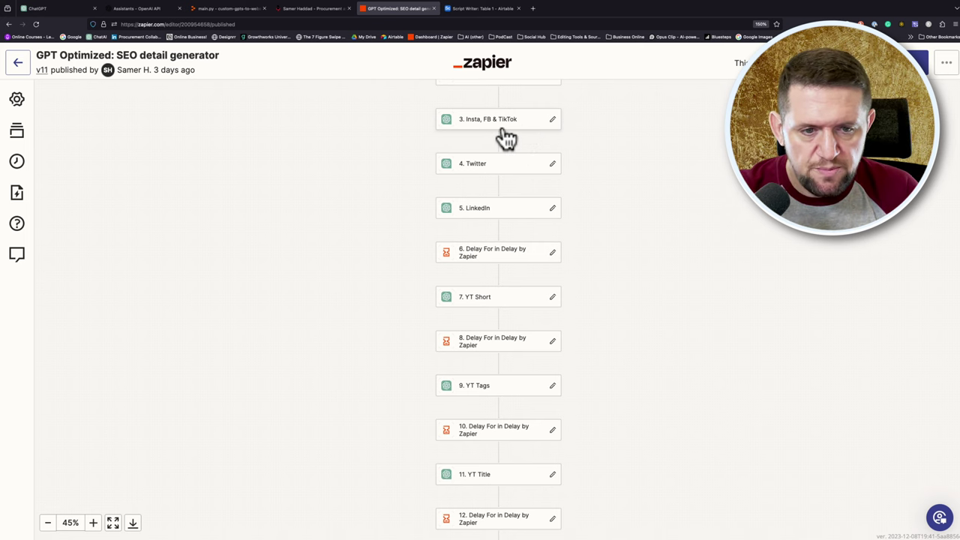
scroll(489, 216, "down", 3)
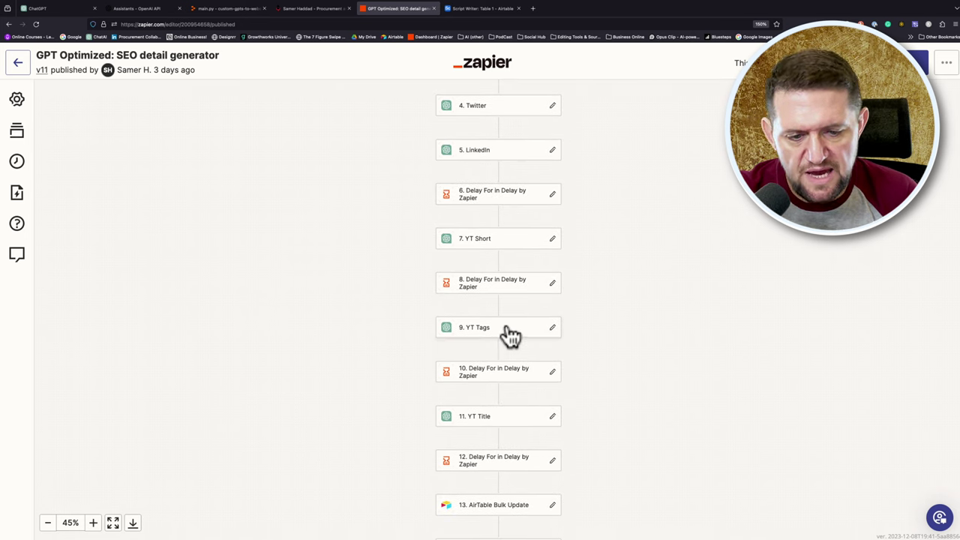
scroll(511, 336, "down", 3)
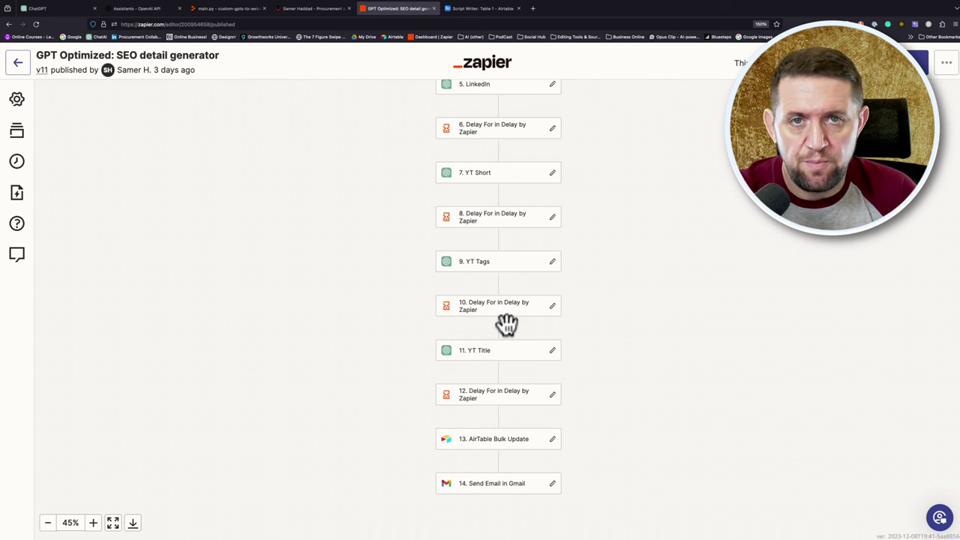
- Examine the last projects and their first columns in Airtable's YouTube Automator base, and return to the YouTube/ Social Media zaps in Zapier
scroll(507, 324, "down", 3)
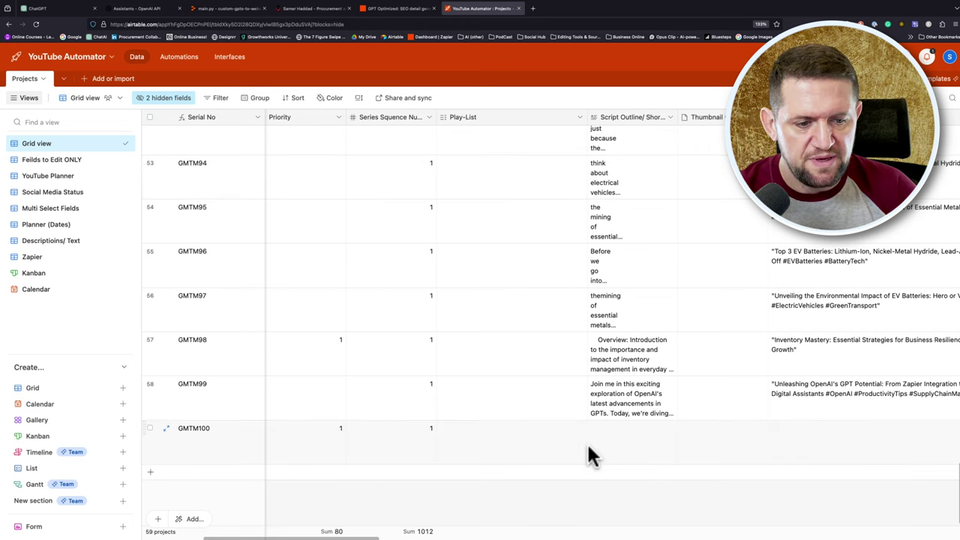
left_click_drag(323, 534, 189, 485)
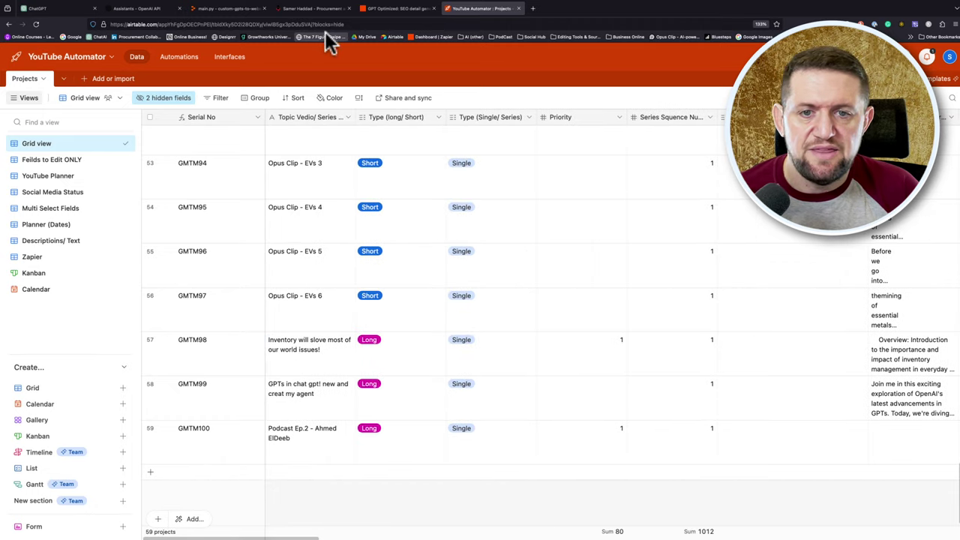
left_click(379, 9)
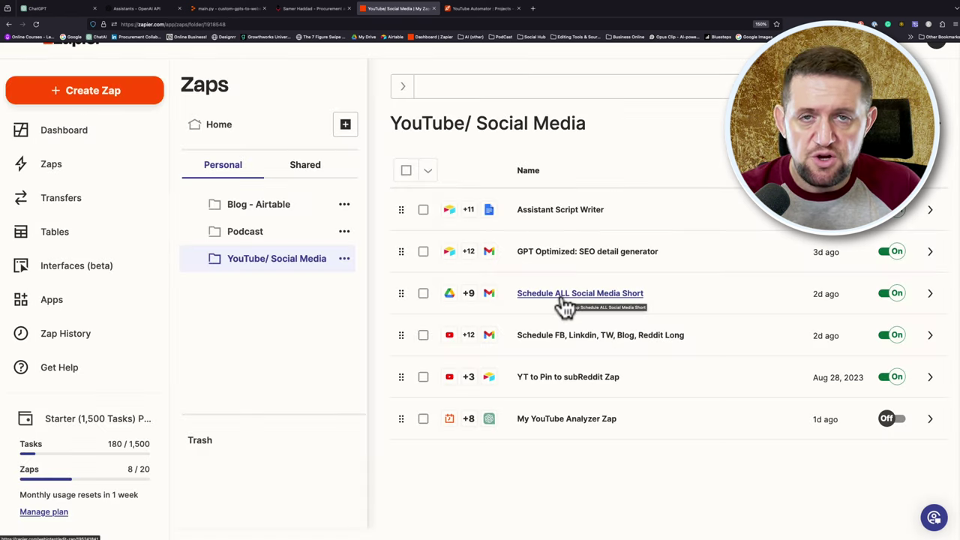
- Open the "Schedule ALL Social Media Short" zap and review its workflow from the Google Drive trigger through the Metricool scheduling steps
left_click(562, 299)
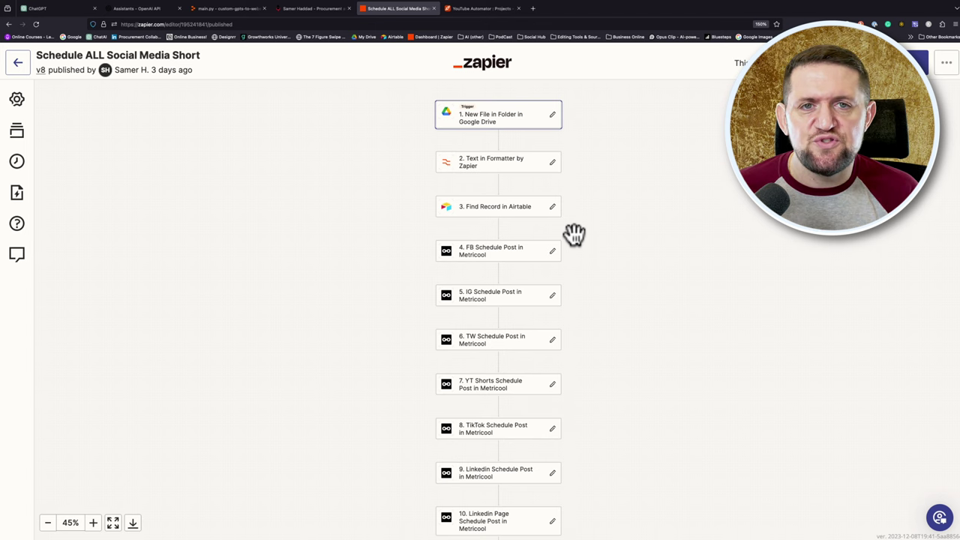
scroll(610, 233, "up", 1)
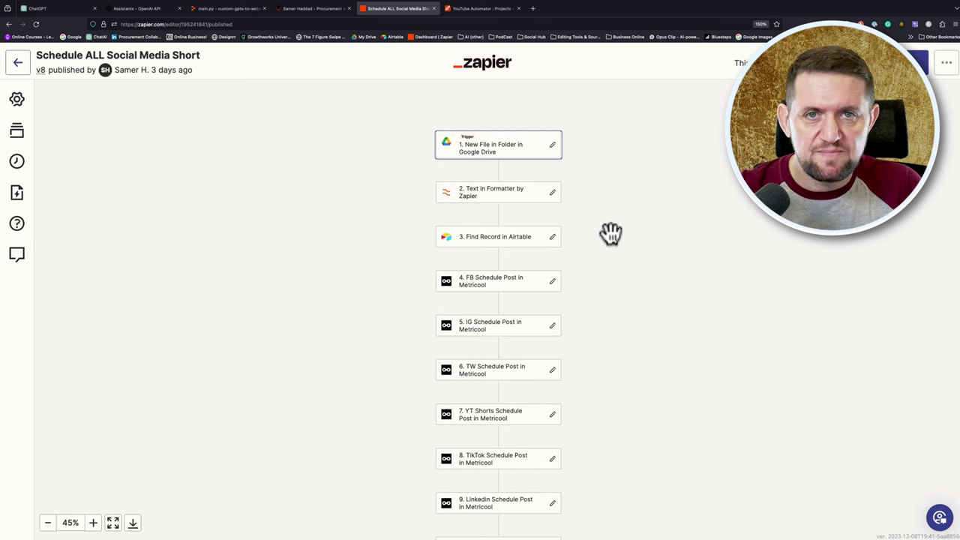
scroll(610, 233, "down", 5)
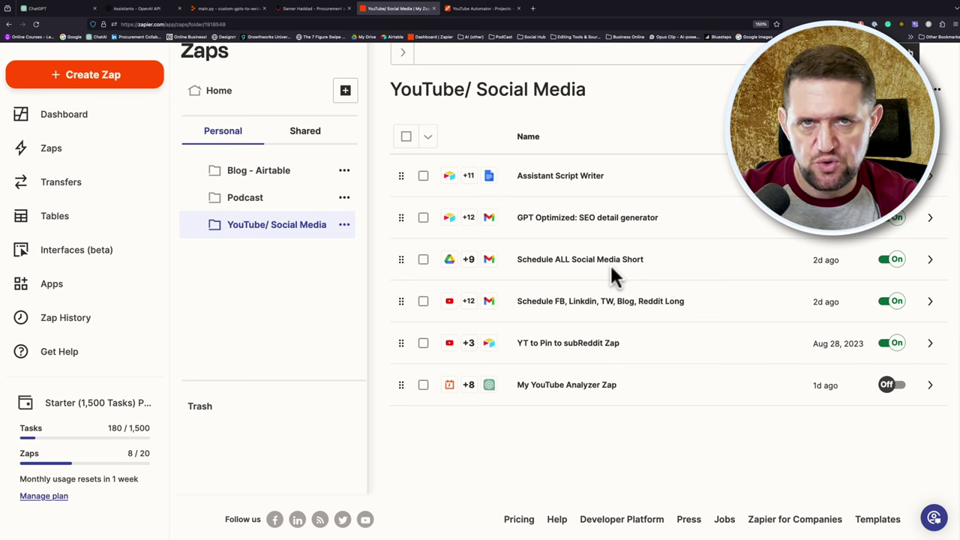
- Open the "Schedule FB, Linkdin, TW, Blog, Reddit Long" zap and review its workflow from the YouTube trigger to the Gmail step
left_click(570, 305)
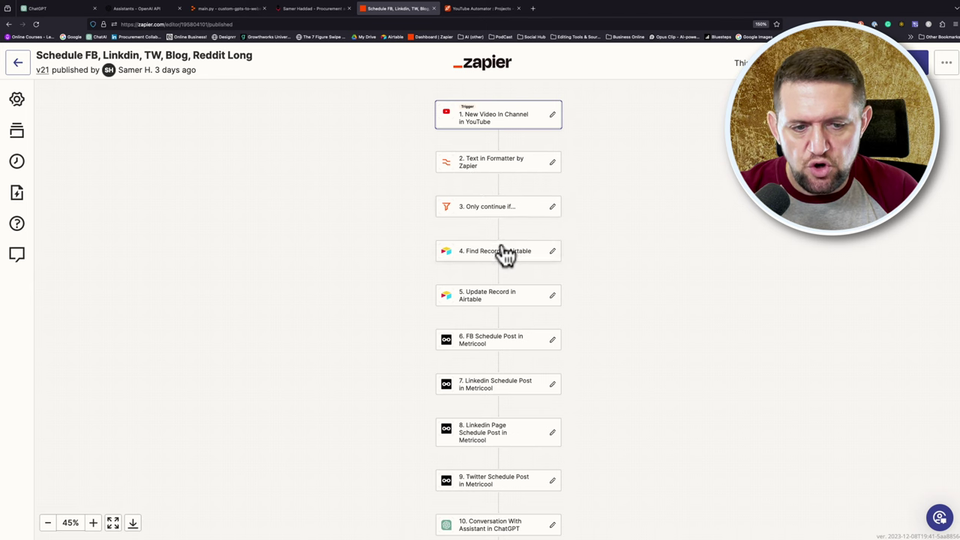
scroll(504, 255, "down", 1)
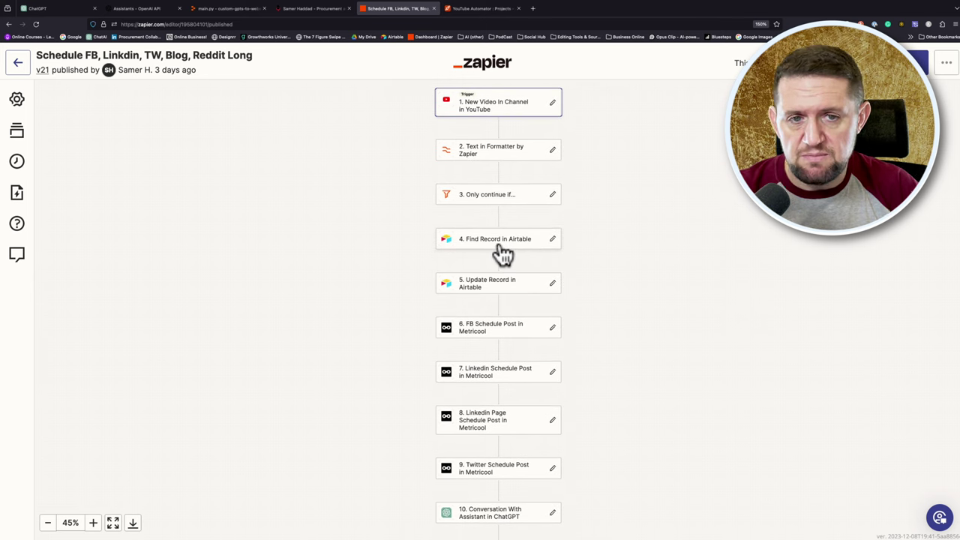
scroll(501, 255, "down", 5)
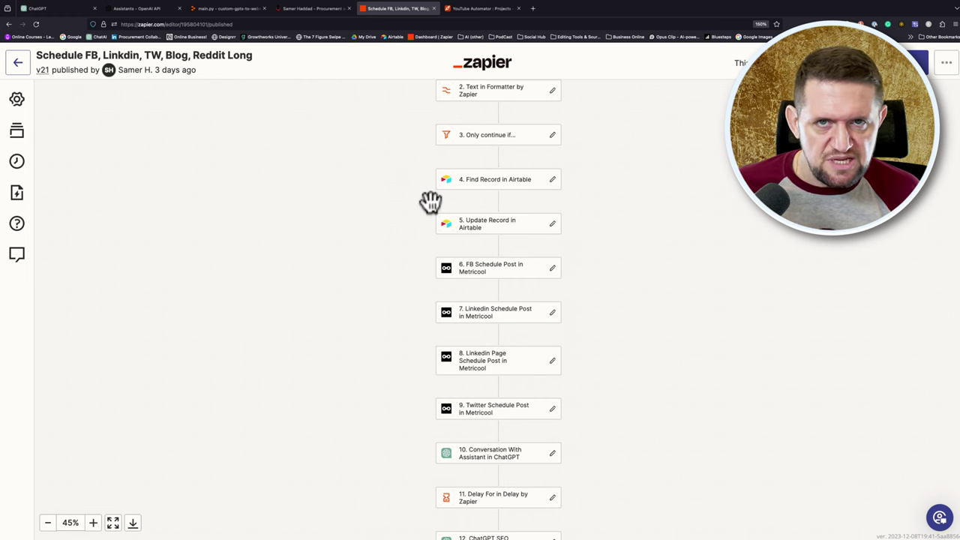
scroll(502, 289, "down", 4)
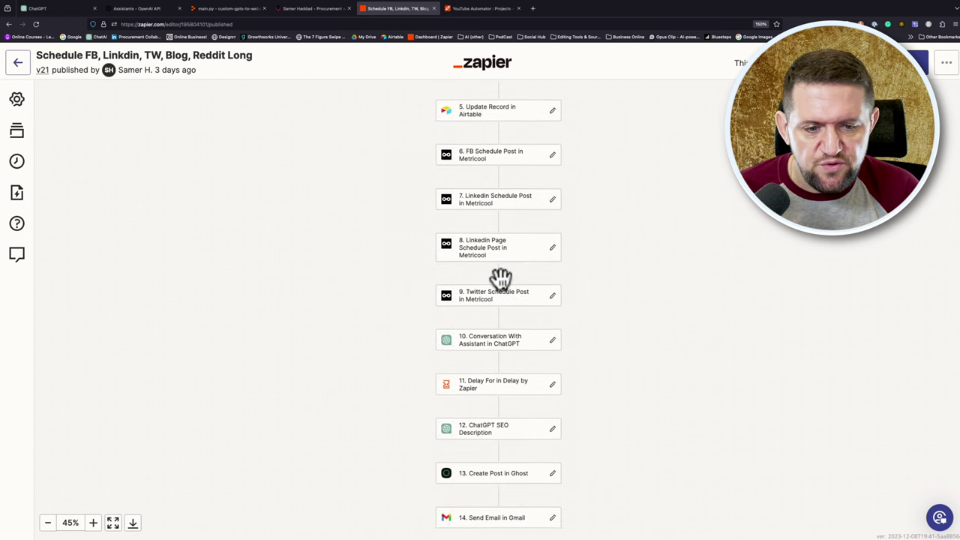
scroll(501, 285, "down", 2)
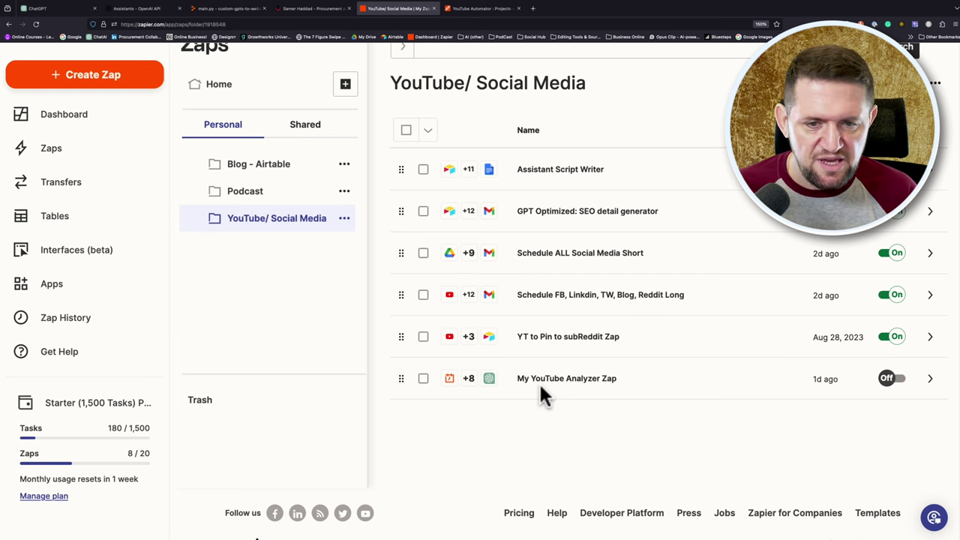
- Open "JotForm - Record - Script - Notion - Email" from the Podcast folder and review its steps from the Jotform trigger to Gmail
left_click(246, 198)
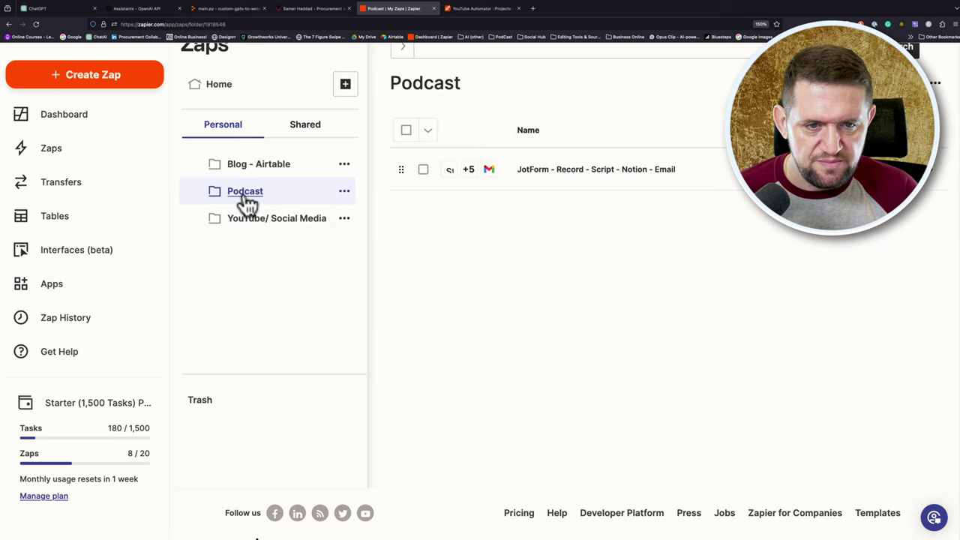
left_click(555, 171)
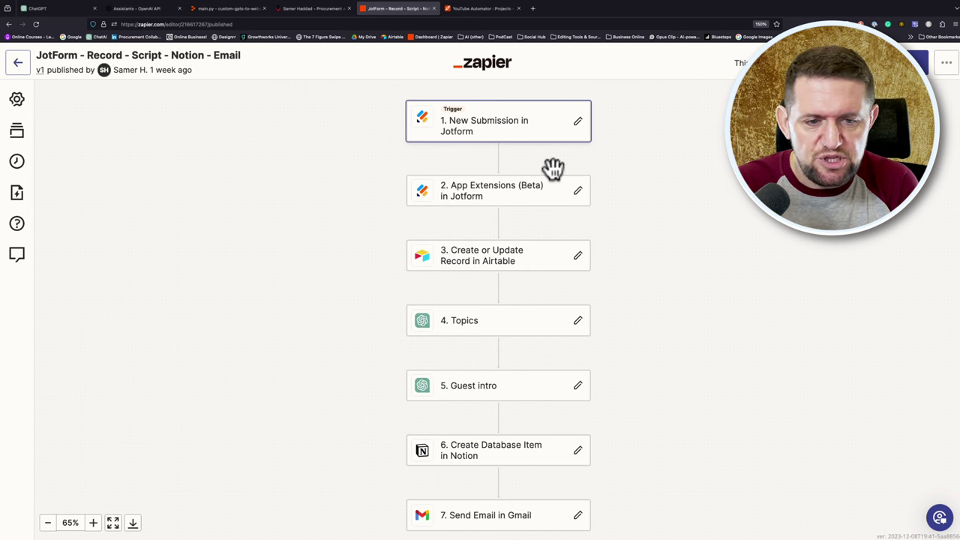
scroll(533, 197, "down", 1)
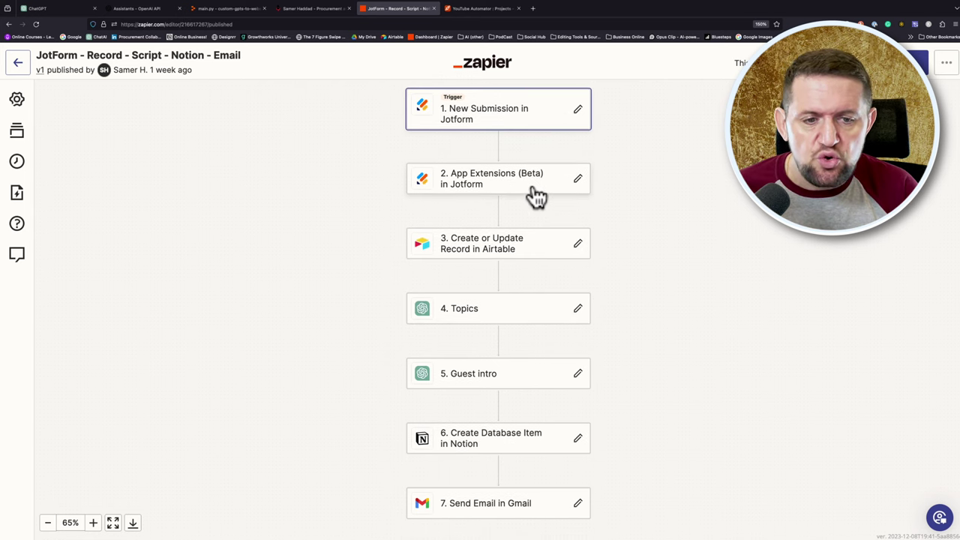
scroll(537, 196, "down", 5)
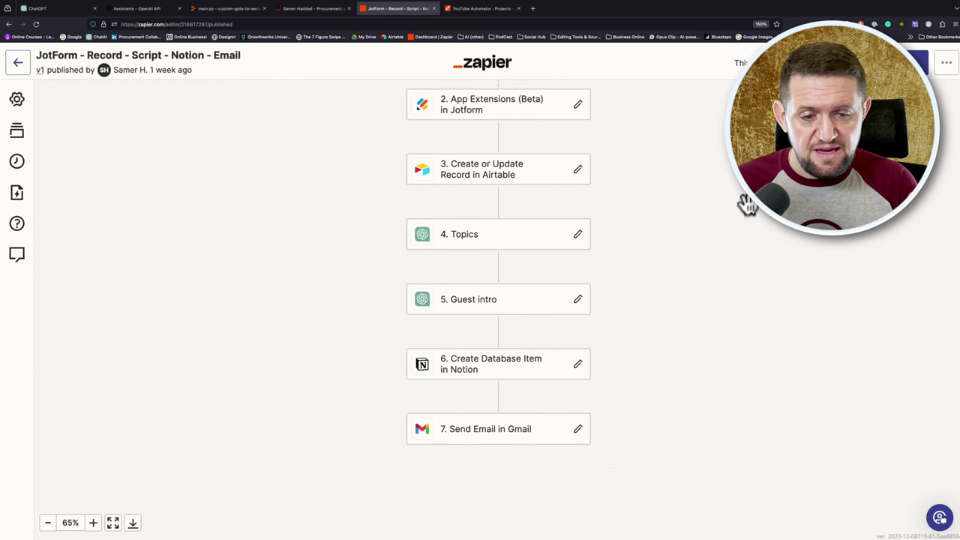
scroll(643, 218, "up", 5)
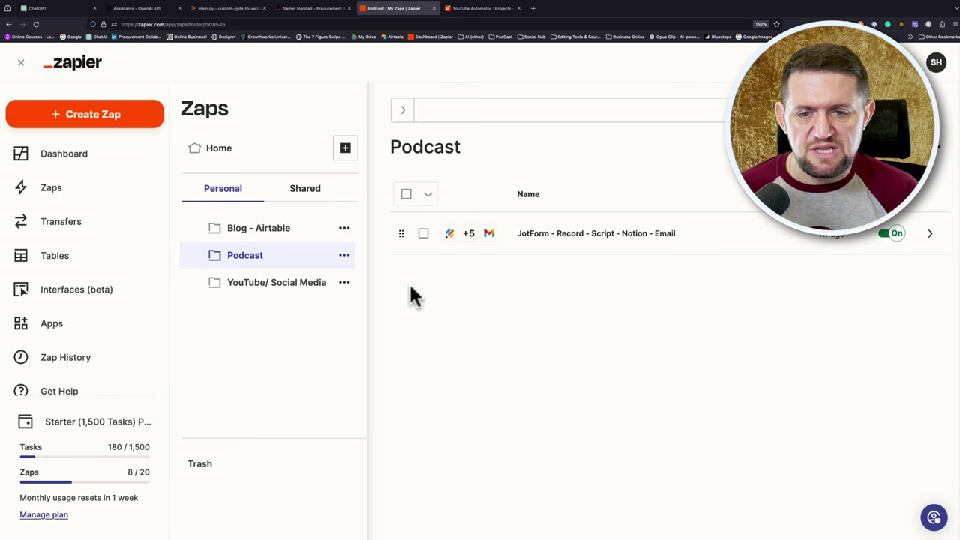
- Open "Assistant API: AirTable to Ghost POST" from the Blog - Airtable folder and review its steps from the Airtable trigger to Gmail
left_click(270, 239)
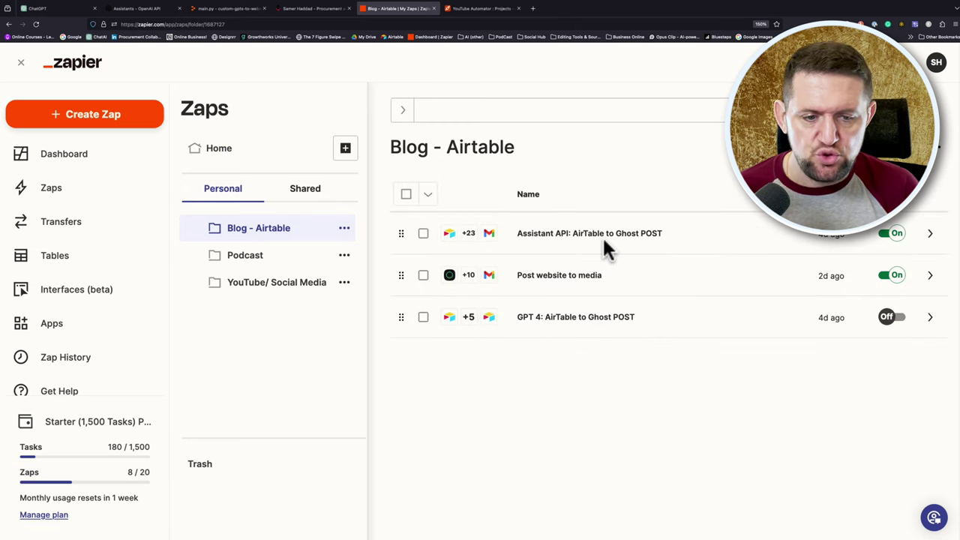
left_click(557, 236)
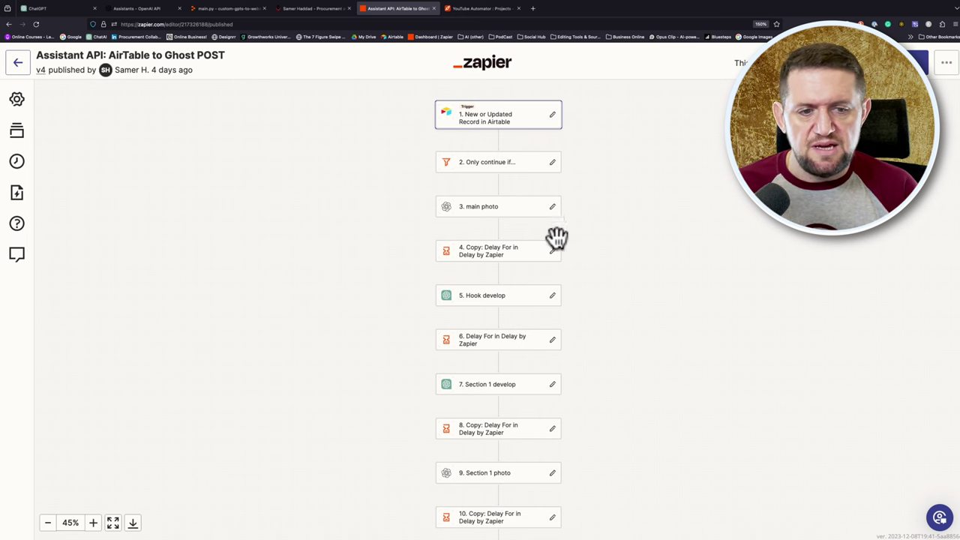
scroll(638, 223, "down", 1)
scroll(637, 223, "down", 10)
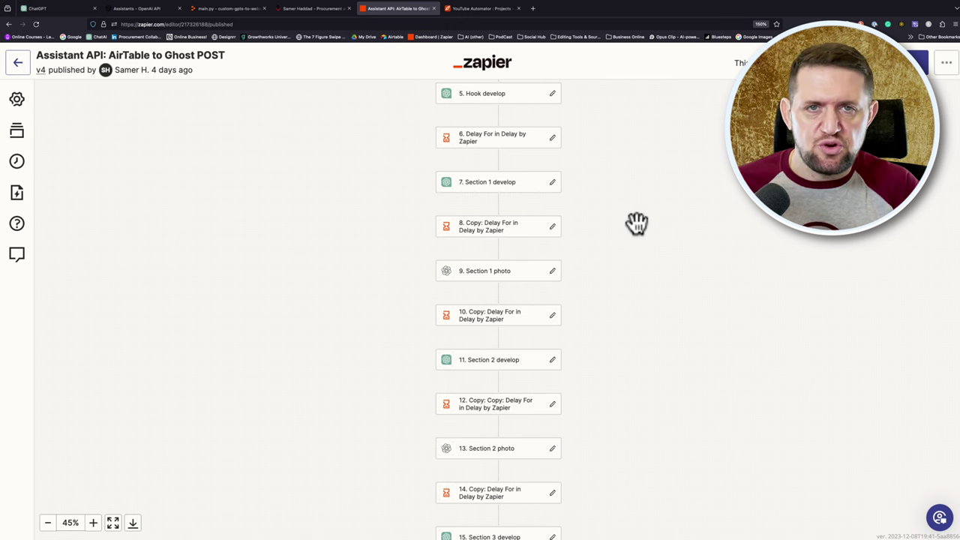
scroll(636, 223, "down", 5)
scroll(635, 221, "down", 4)
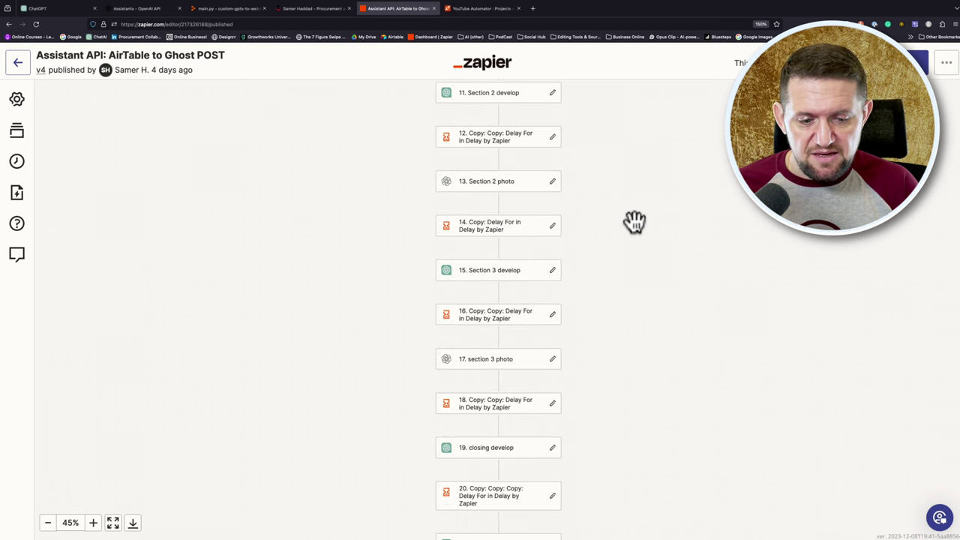
scroll(635, 222, "down", 5)
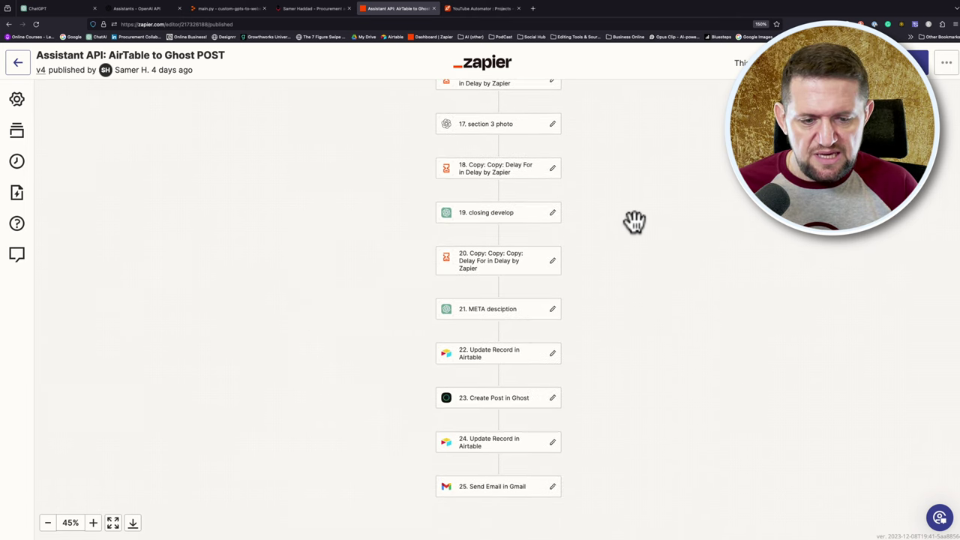
scroll(619, 234, "up", 5)
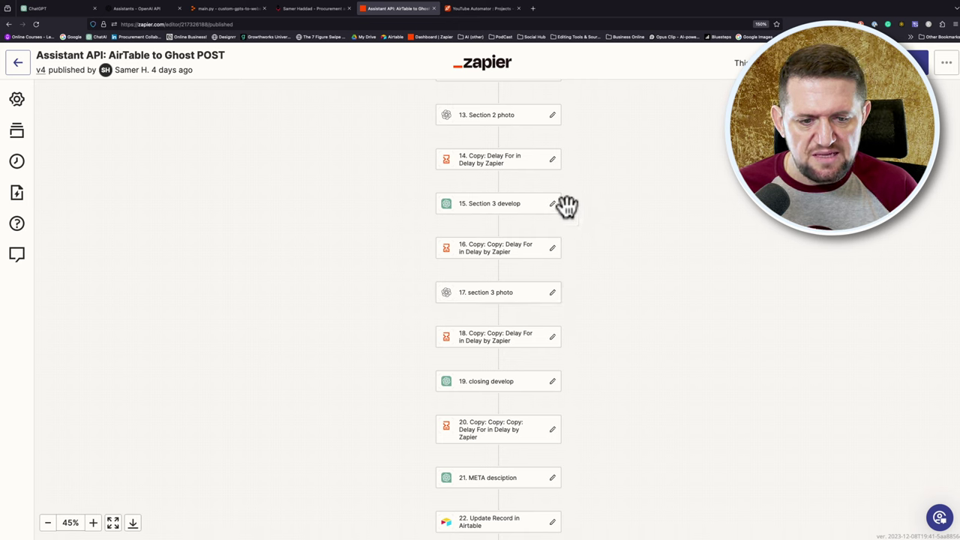
scroll(567, 214, "down", 2)
scroll(593, 375, "down", 2)
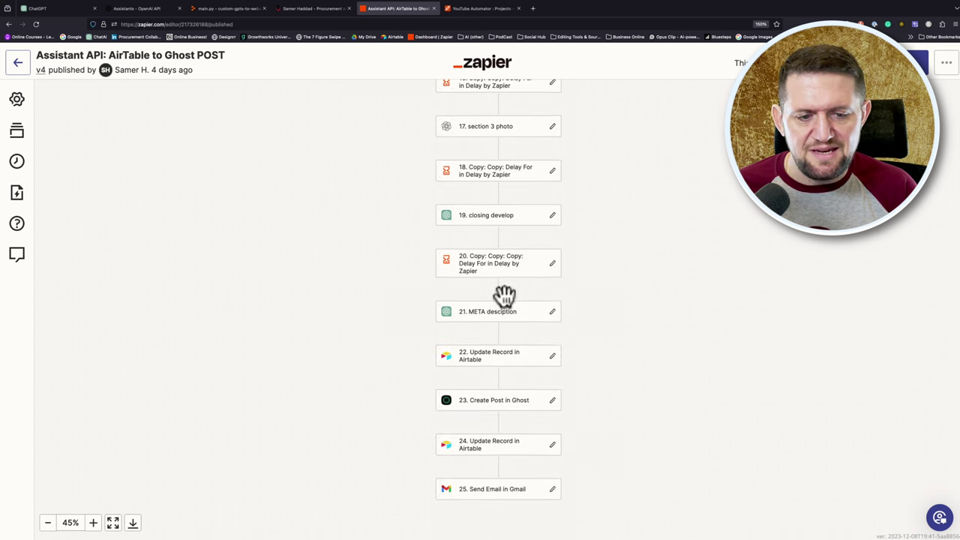
scroll(595, 367, "down", 1)
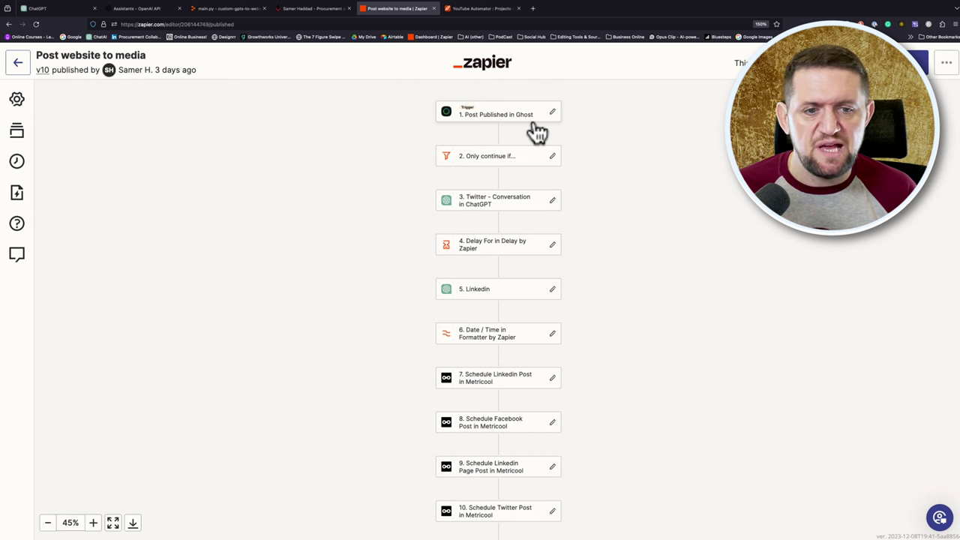
- Review the "Post website to media" zap from the Ghost trigger through the Metricool and Reddit posts to the Gmail step
scroll(610, 180, "down", 2)
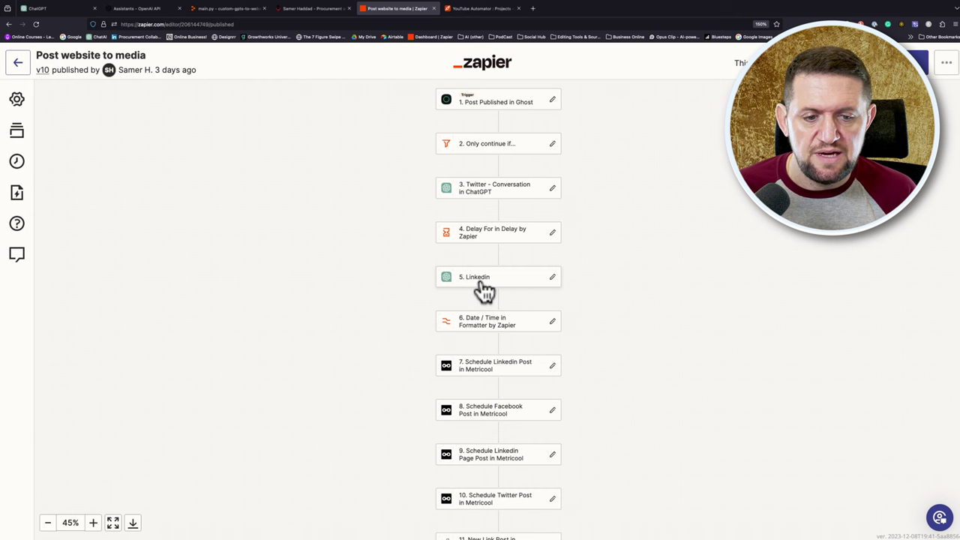
scroll(478, 287, "down", 3)
scroll(486, 285, "down", 3)
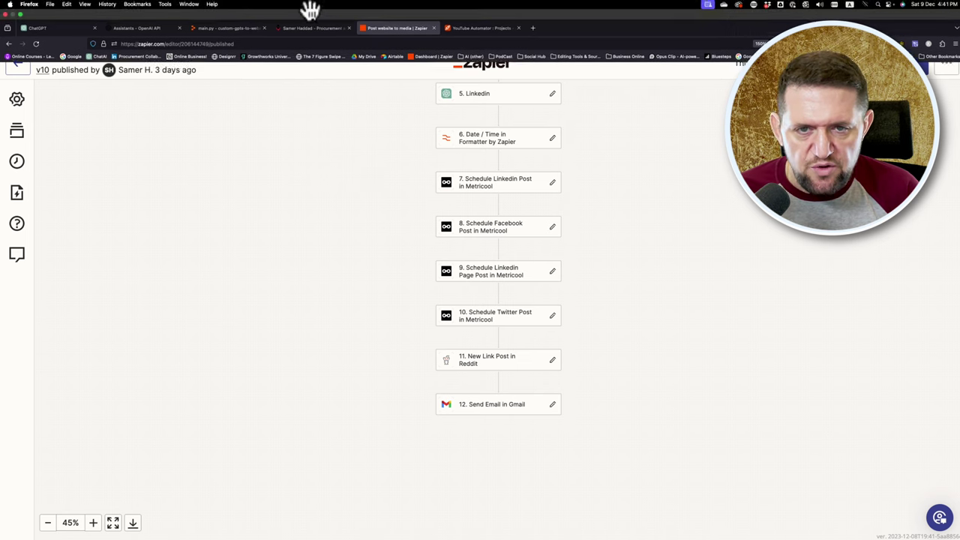
- Switch to the personal website, end the existing conversation with its chatbot and start a new chat
left_click(309, 9)
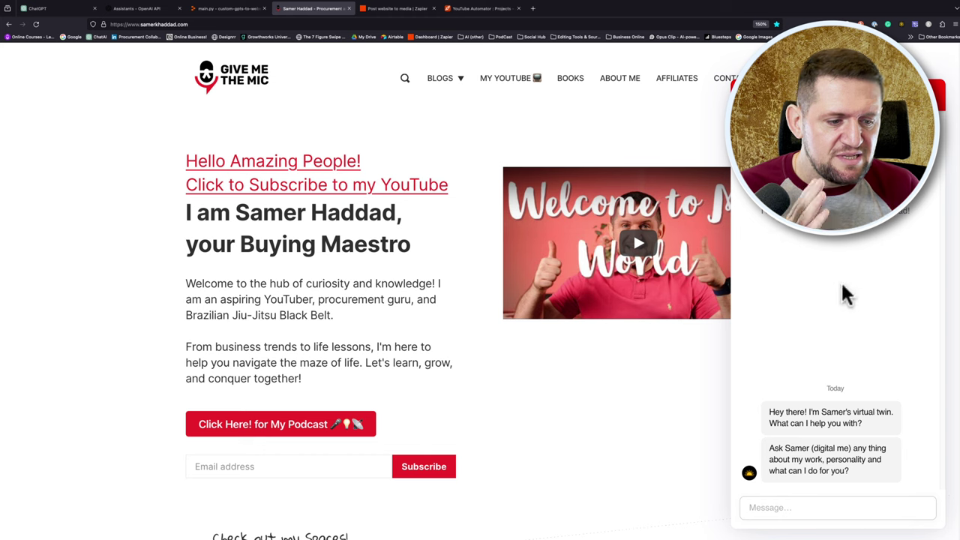
left_click(938, 96)
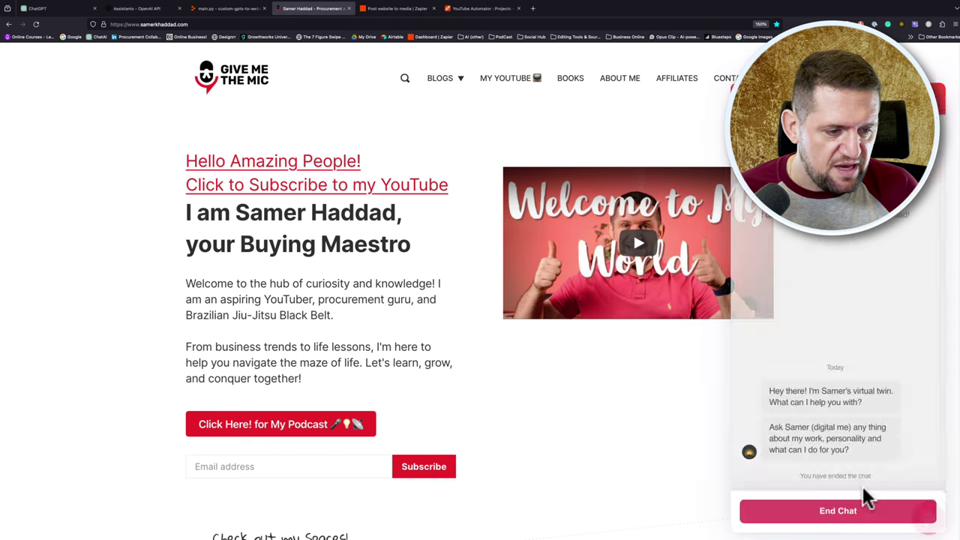
left_click(864, 510)
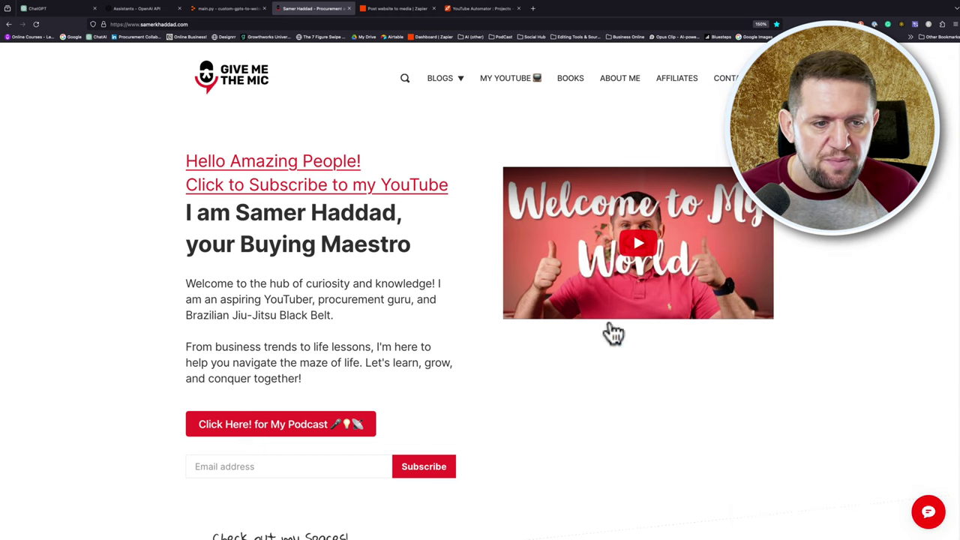
left_click(929, 516)
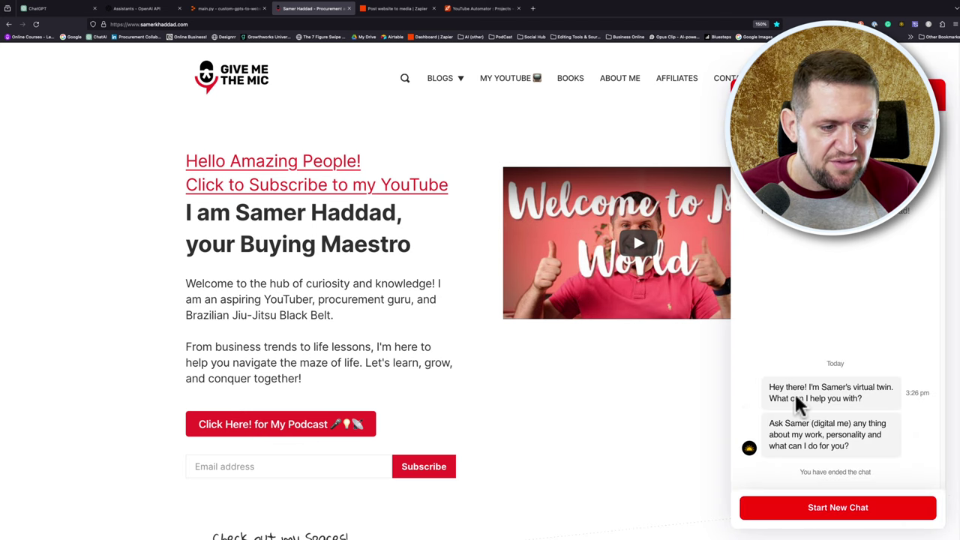
left_click(837, 511)
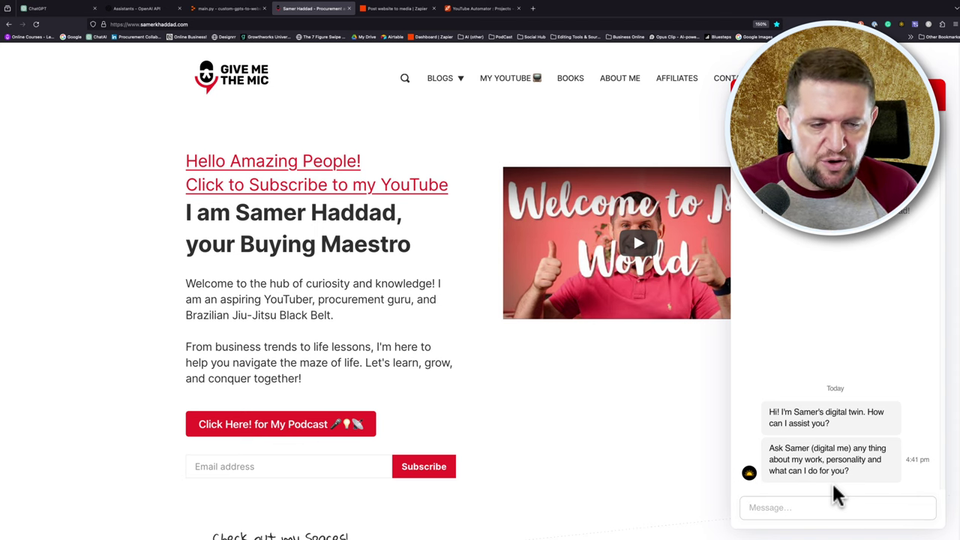
- Ask the website's digital twin chatbot what its owner is like as a manager
left_click(827, 515)
type("how is samer as a manager like?")
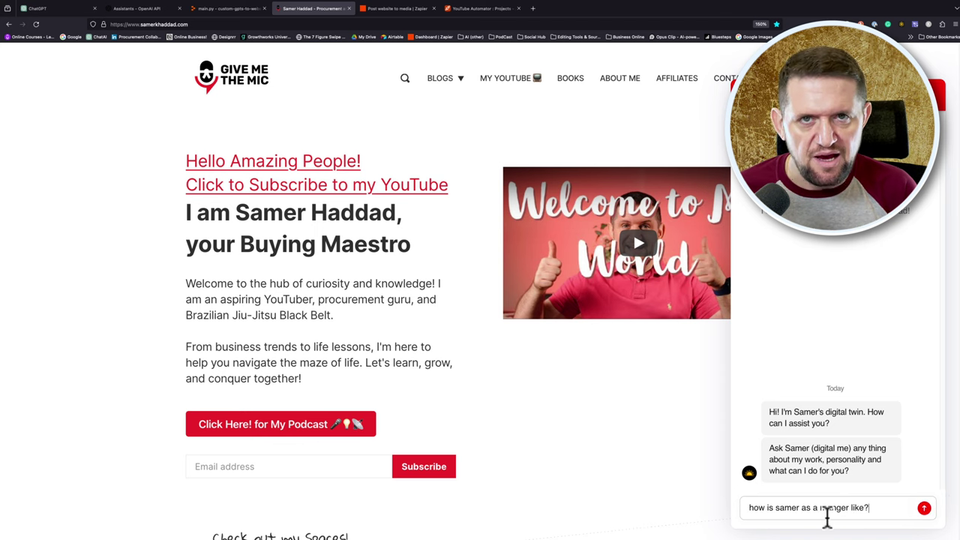
key("Return")
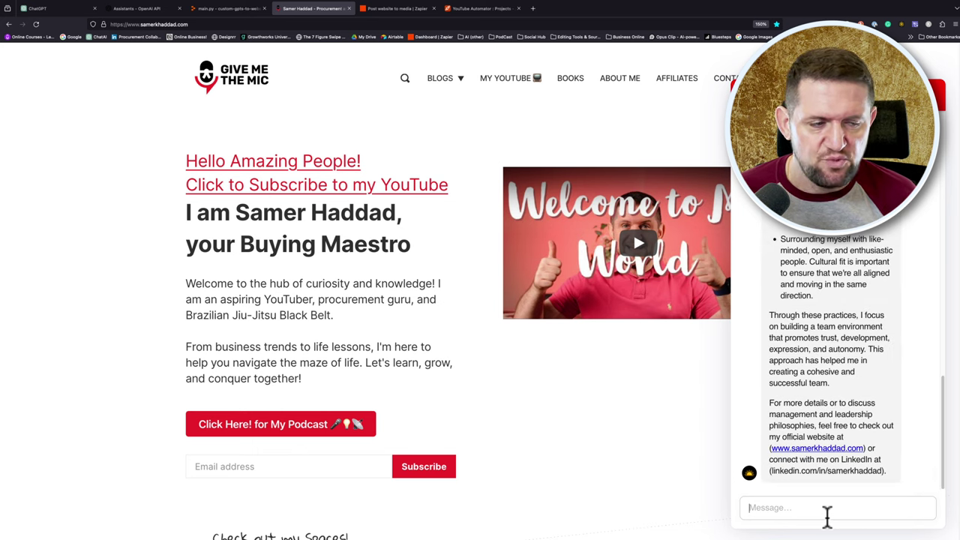
- Read the chatbot's reply about the owner's management style from the beginning to the closing contact links
scroll(861, 366, "up", 10)
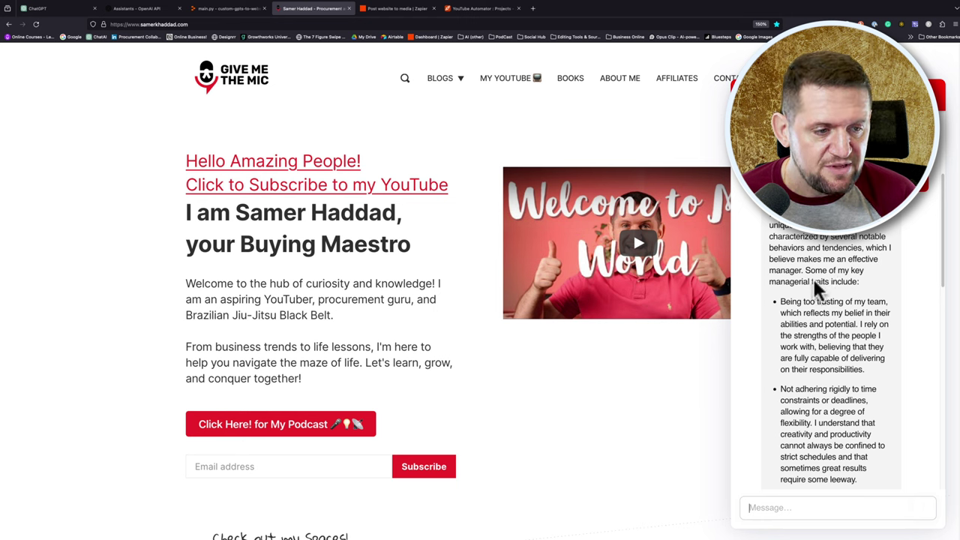
scroll(859, 285, "down", 2)
scroll(859, 289, "down", 10)
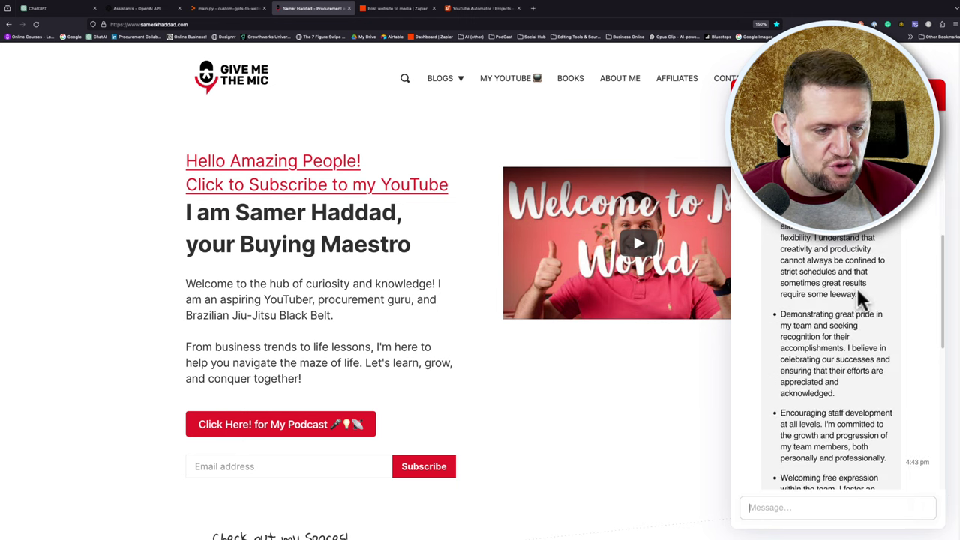
scroll(854, 292, "down", 3)
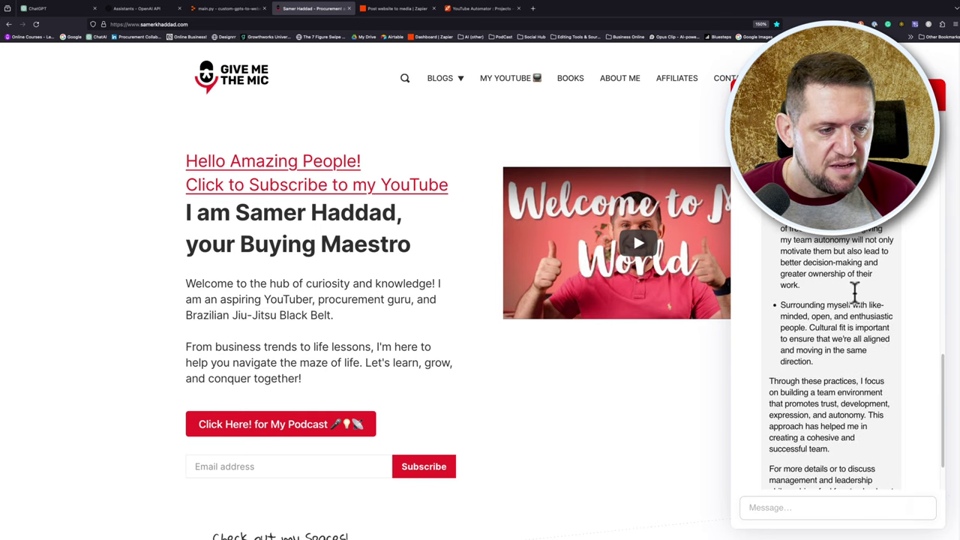
scroll(825, 315, "down", 5)
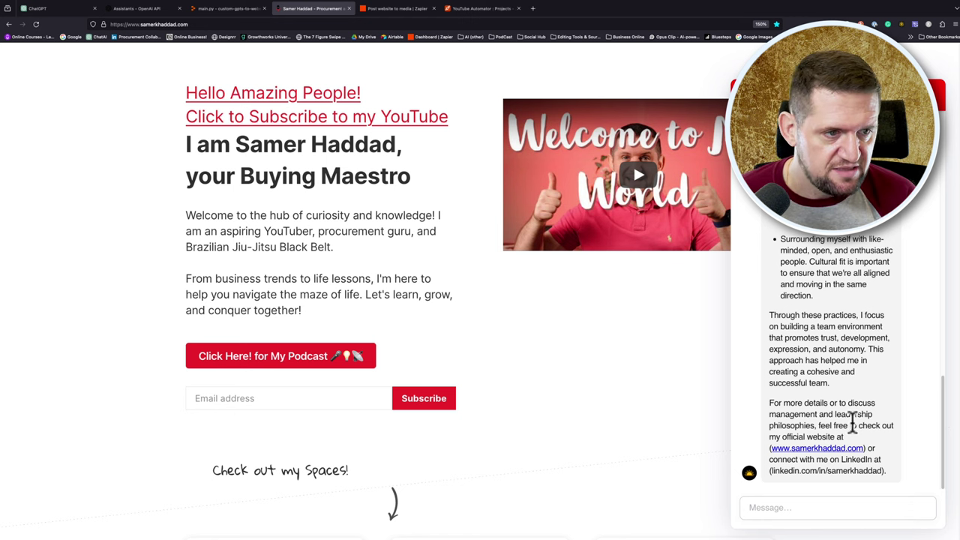
scroll(852, 421, "up", 10)
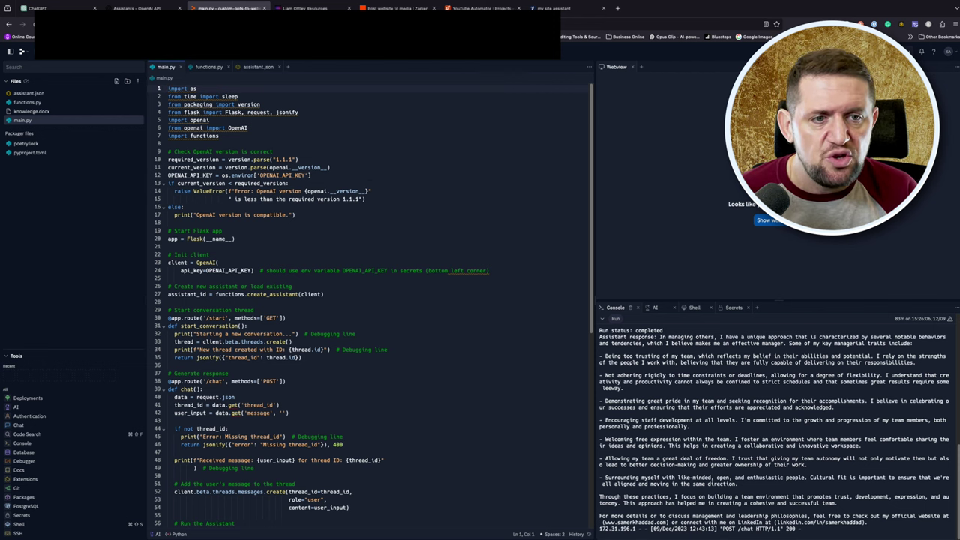
- Examine the "my site assistant" flow in Voiceflow, and return to the Replit project to locate knowledge.docx among its files
left_click(552, 8)
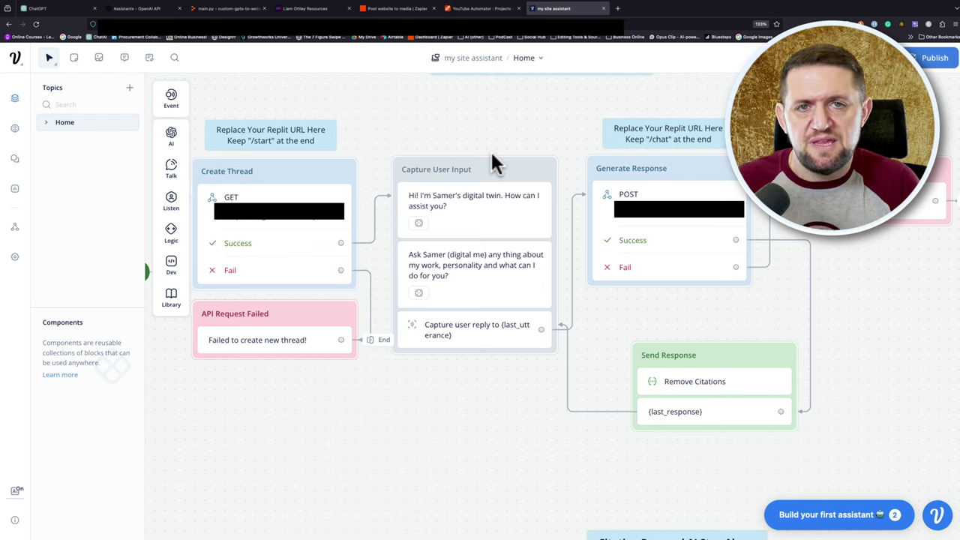
left_click(223, 7)
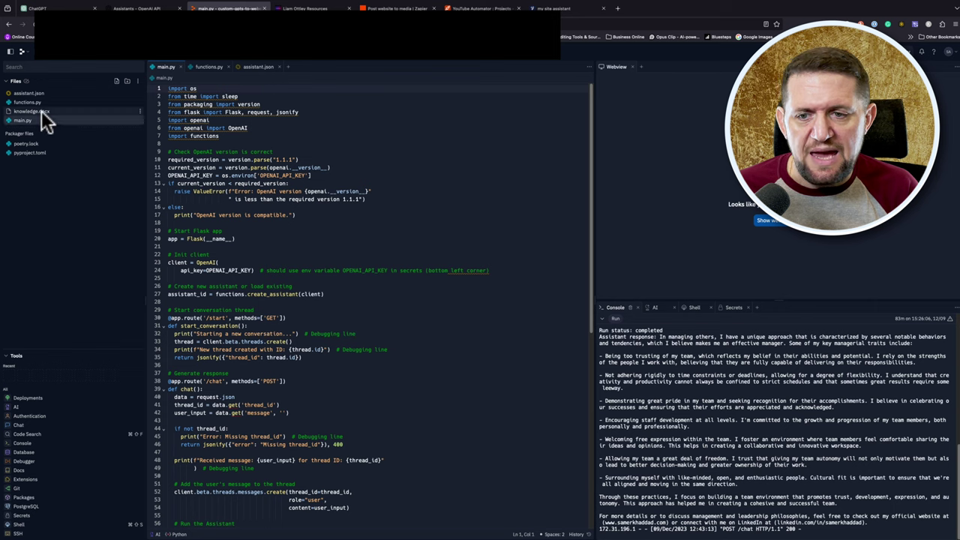
left_click_drag(38, 110, 36, 126)
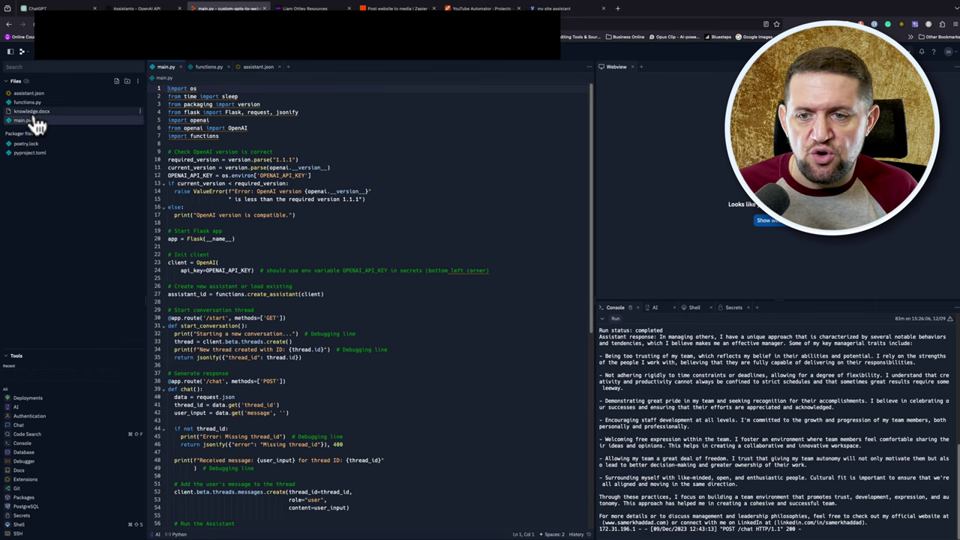